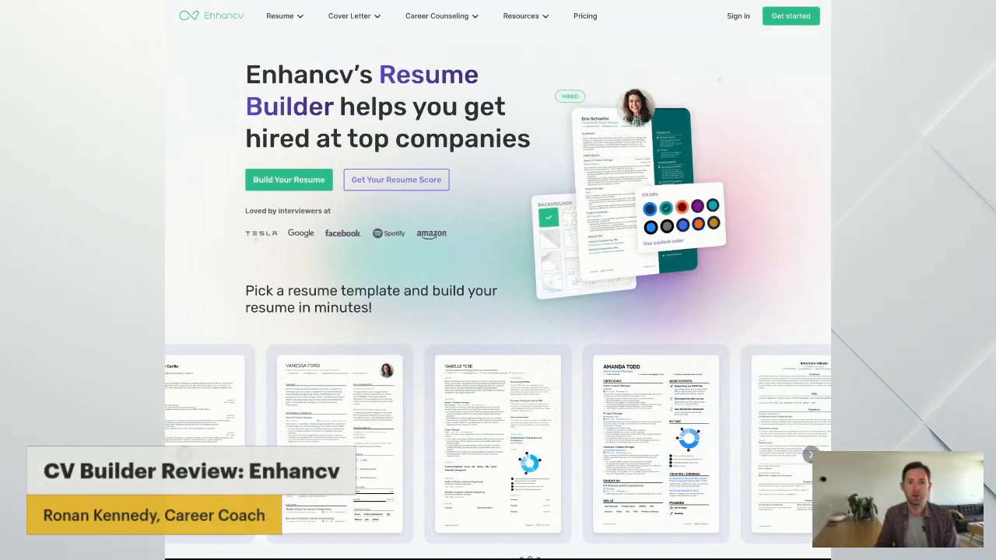
Sign in with the Google account and start a new resume from an industry example
{"action": "left_click", "coordinate": [738, 17]}
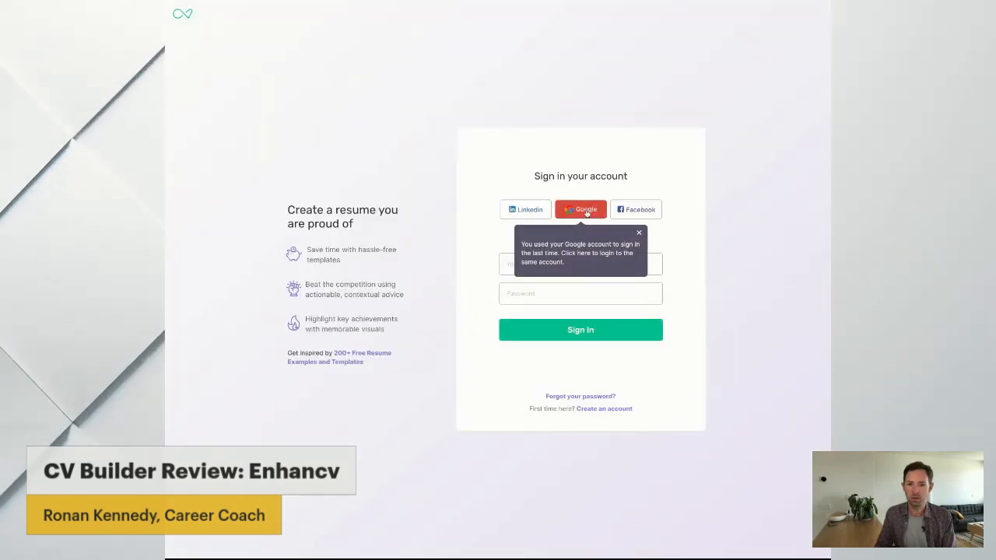
{"action": "left_click", "coordinate": [587, 212]}
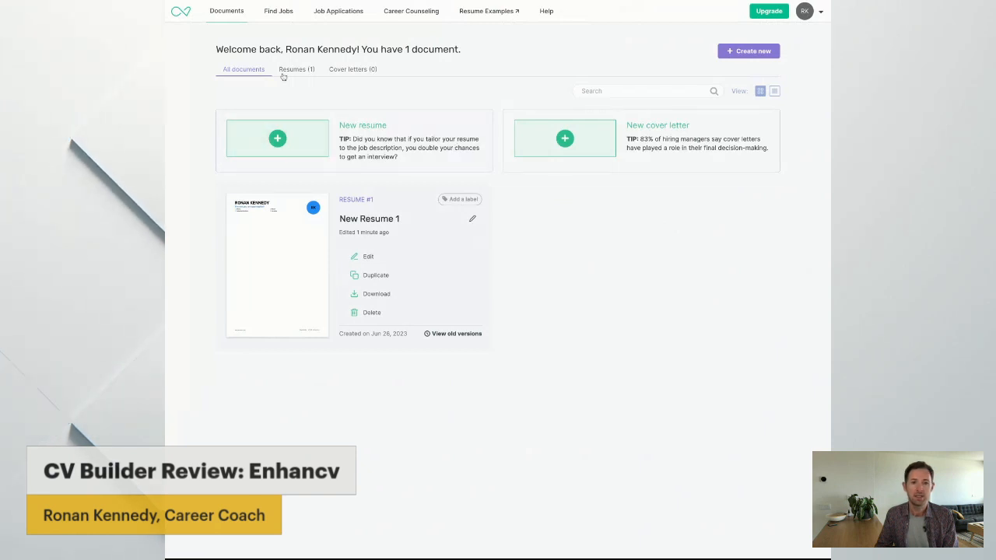
{"action": "left_click", "coordinate": [313, 136]}
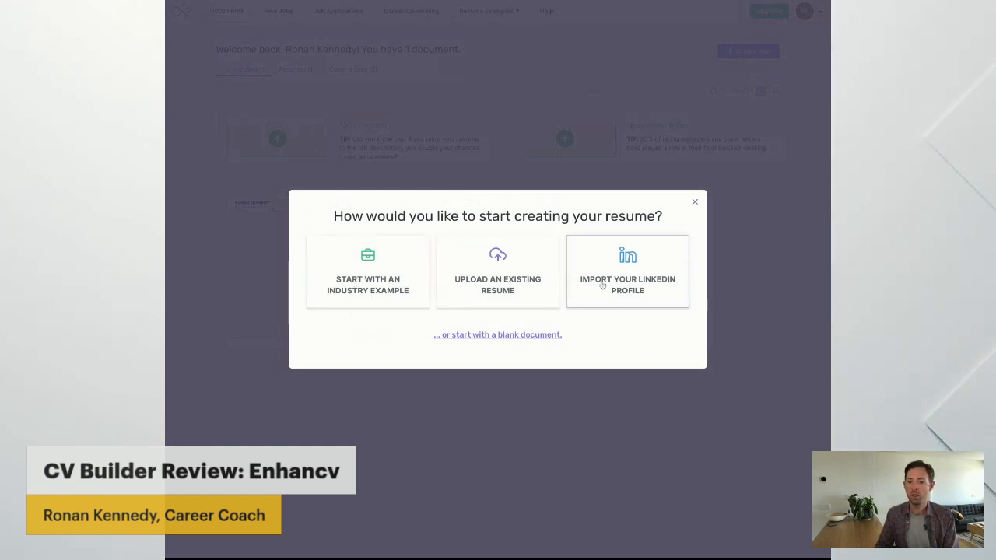
{"action": "left_click", "coordinate": [340, 249]}
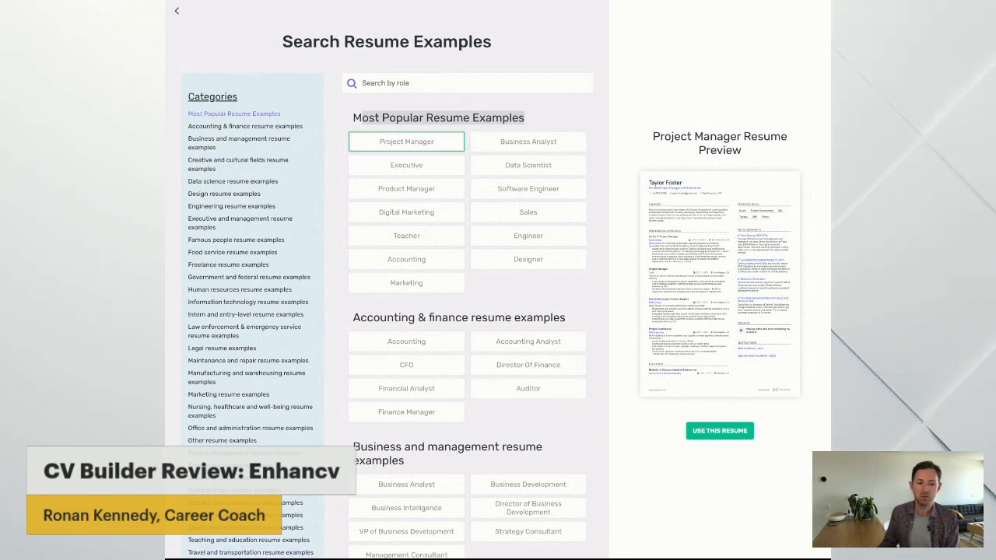
Preview several of the most popular resume examples, including Business Analyst, Data Scientist, Product Manager, Digital Marketing, Sales, Teacher, Engineer, Accounting and Marketing
{"action": "scroll", "coordinate": [246, 177], "scroll_direction": "down", "scroll_amount": 3}
{"action": "scroll", "coordinate": [246, 177], "scroll_direction": "up", "scroll_amount": 3}
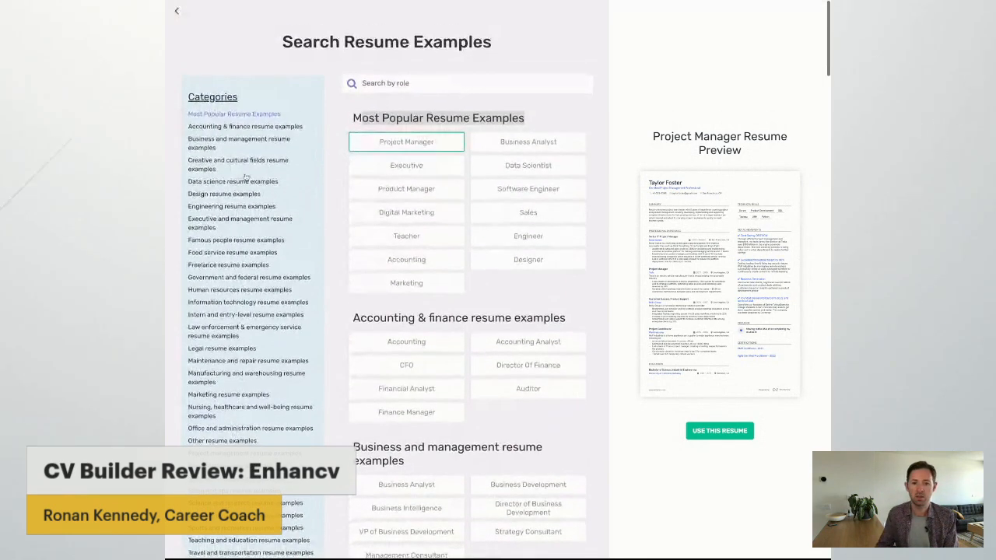
{"action": "left_click", "coordinate": [495, 142]}
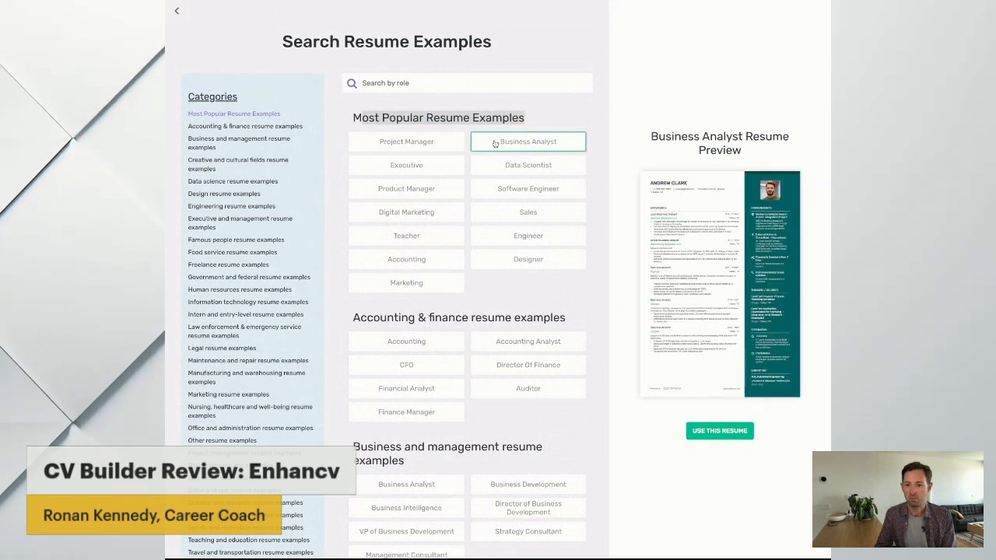
{"action": "left_click", "coordinate": [433, 167]}
{"action": "left_click", "coordinate": [489, 168]}
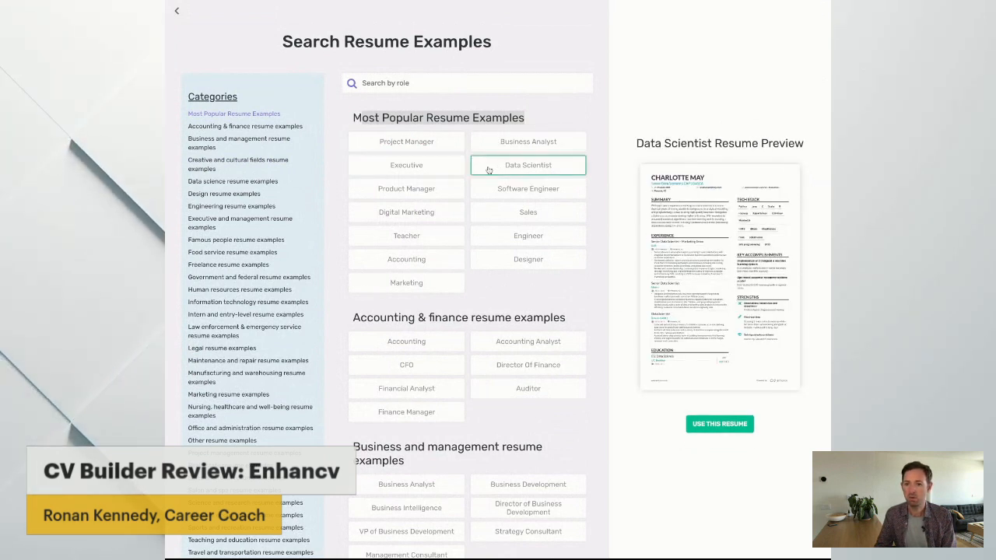
{"action": "left_click", "coordinate": [434, 189]}
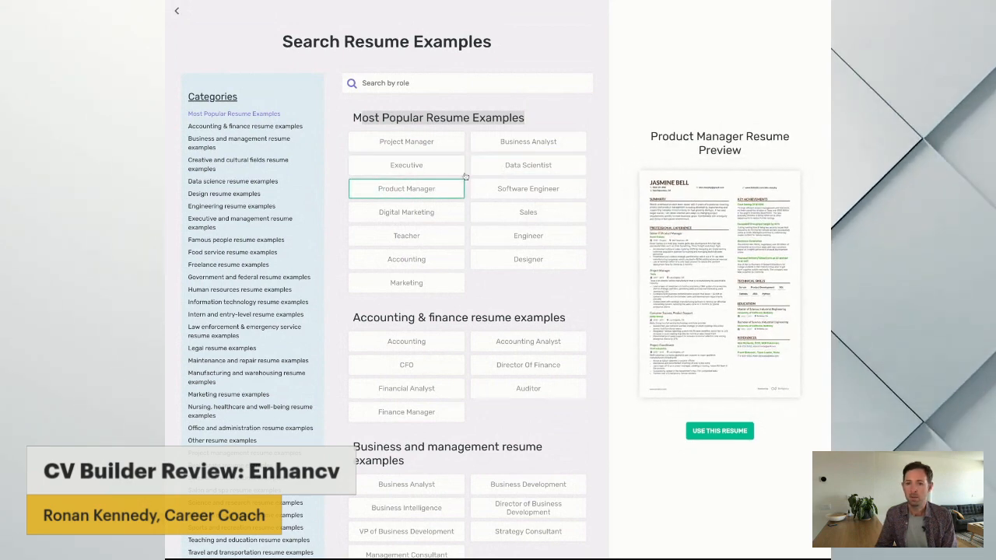
{"action": "left_click", "coordinate": [503, 189]}
{"action": "left_click", "coordinate": [434, 215]}
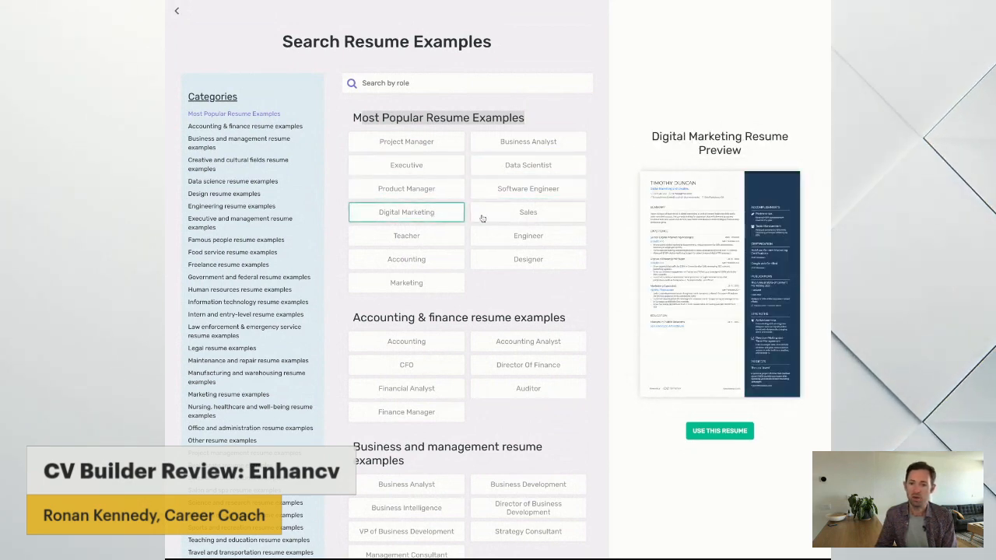
{"action": "left_click", "coordinate": [490, 215]}
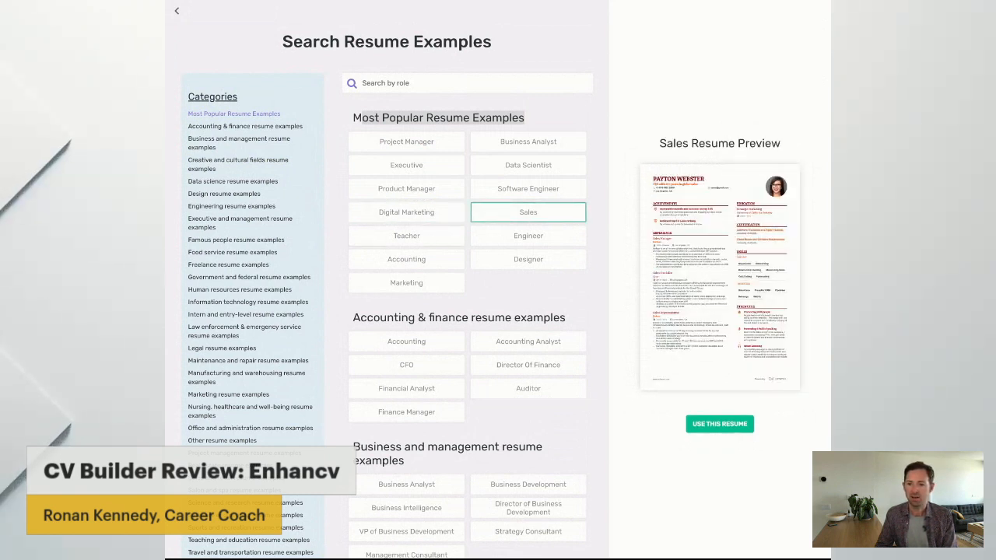
{"action": "left_click", "coordinate": [447, 236]}
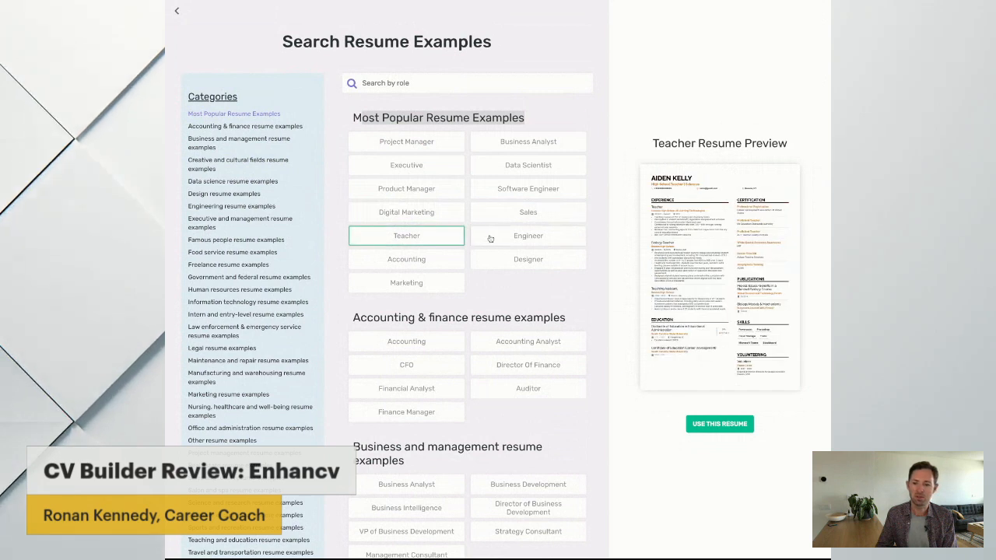
{"action": "left_click", "coordinate": [520, 240]}
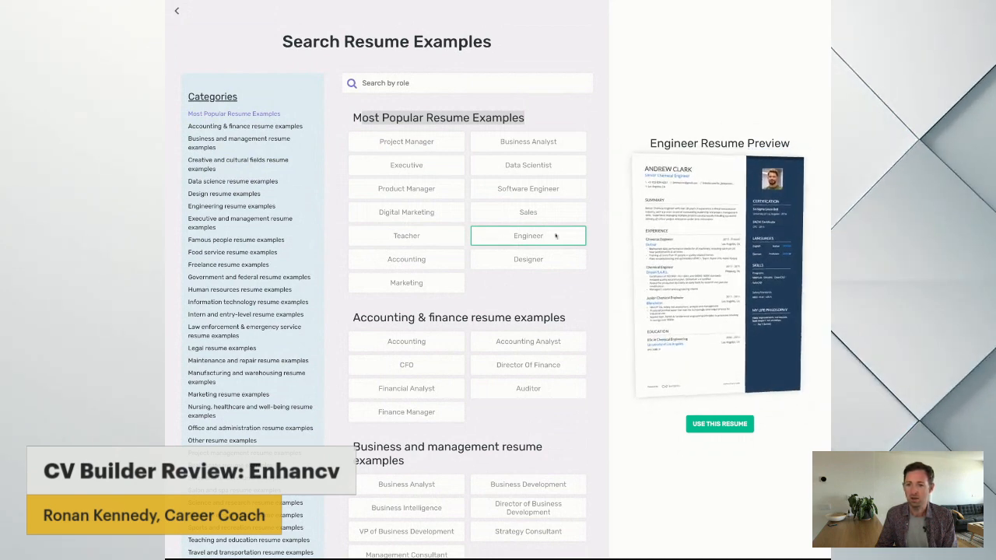
{"action": "mouse_move", "coordinate": [444, 258]}
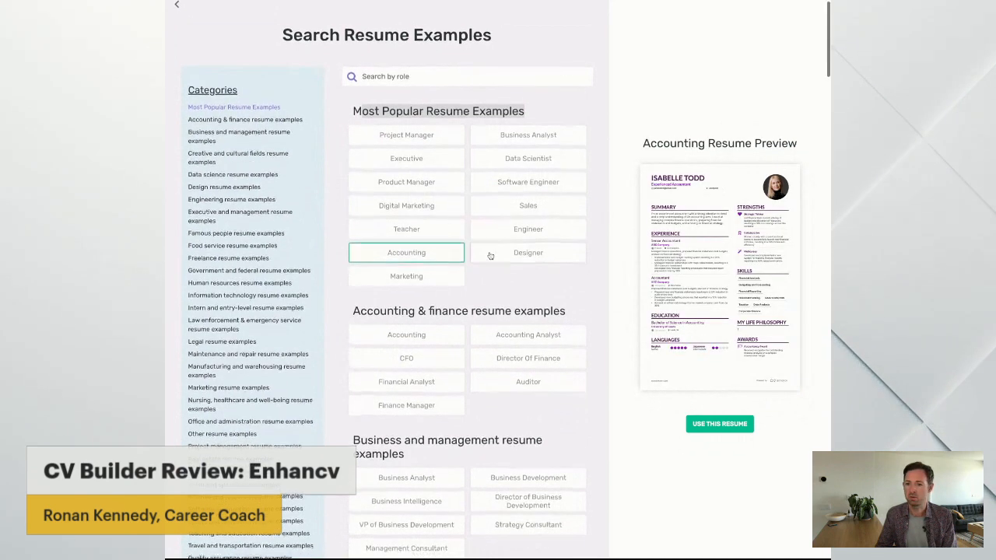
{"action": "mouse_move", "coordinate": [421, 280]}
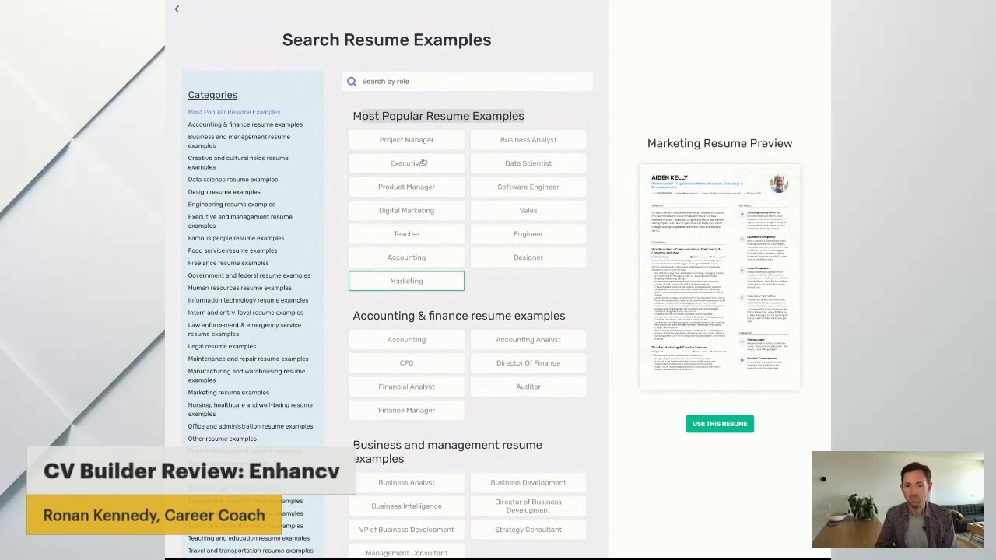
Choose the Executive resume example and create the new resume from it
{"action": "mouse_move", "coordinate": [428, 164]}
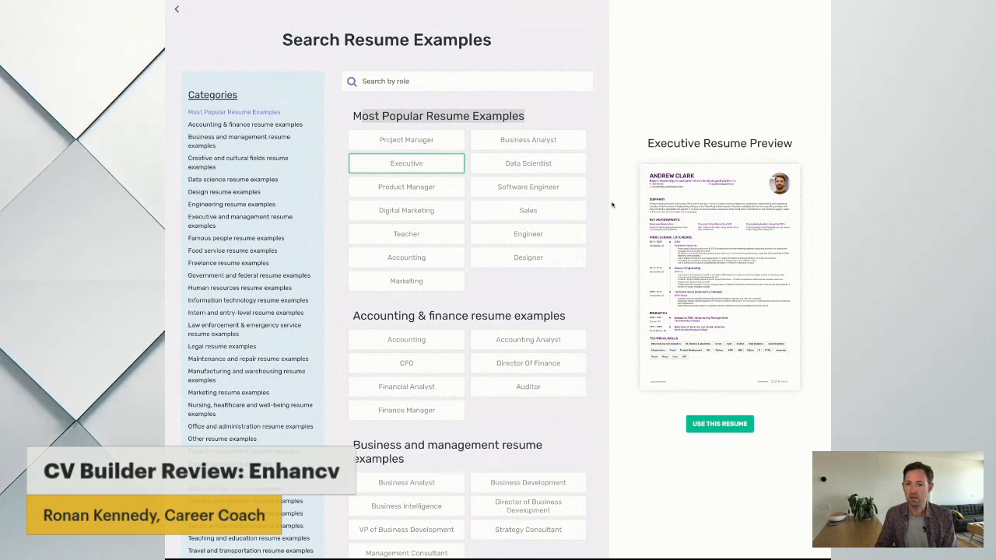
{"action": "mouse_move", "coordinate": [684, 201]}
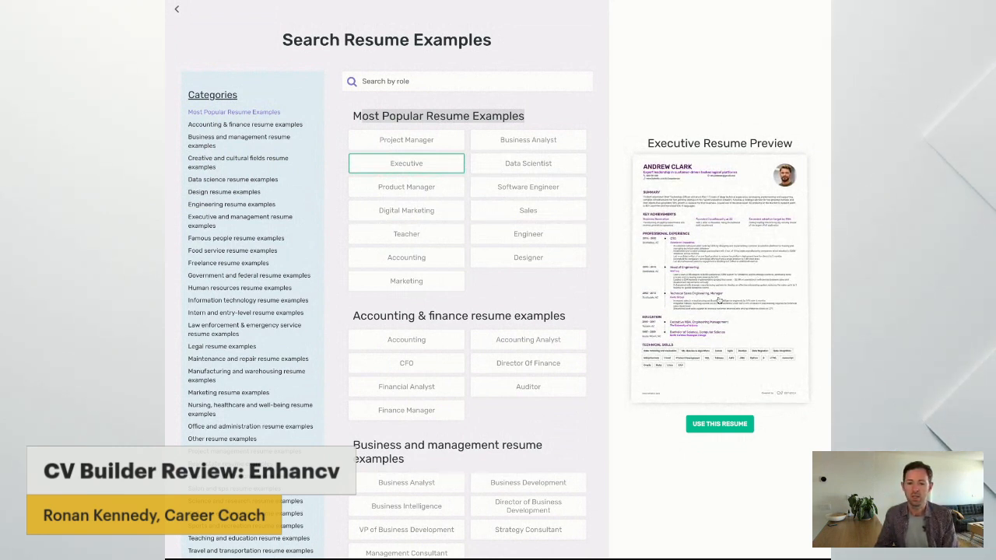
{"action": "left_click", "coordinate": [735, 425]}
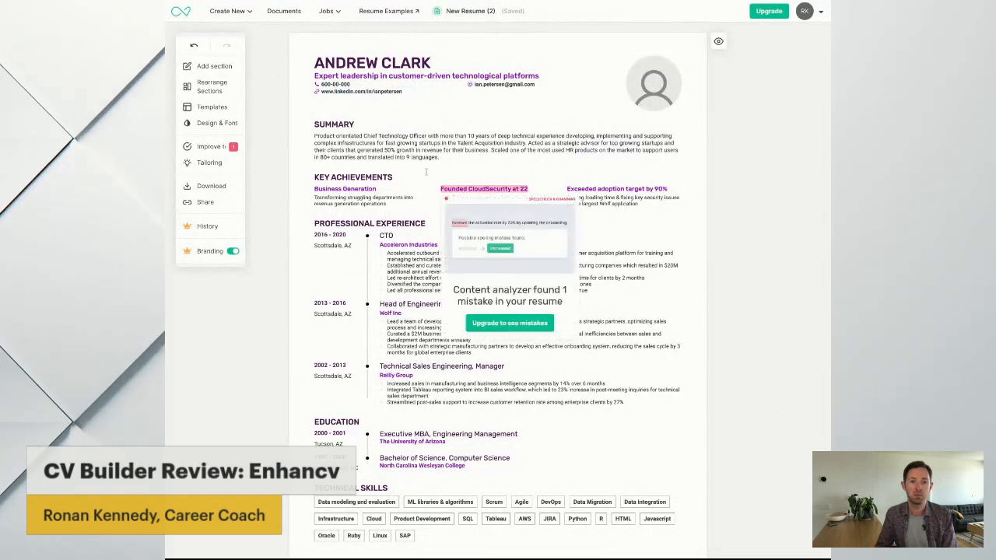
Replace the sample name in the resume header with the applicant's full name
{"action": "left_click", "coordinate": [337, 62]}
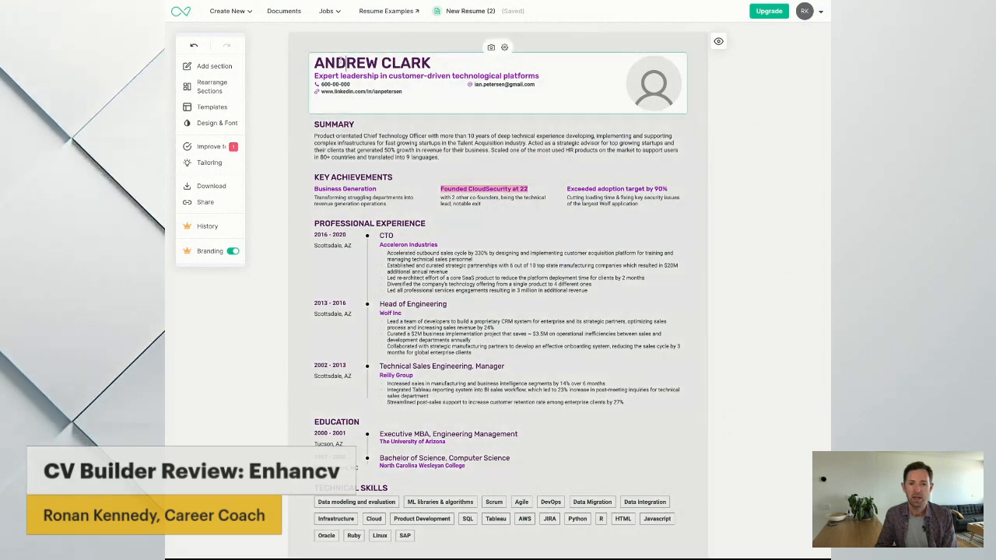
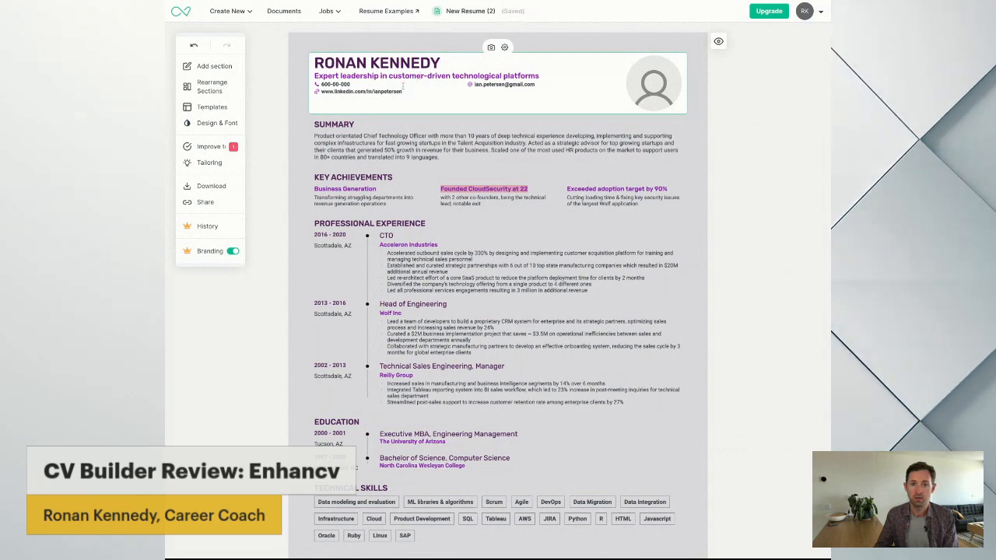
{"action": "type", "text": "Coaching"}
Replace the headline under the name with "Coaching • Mentoring • Business Development"
{"action": "left_click", "coordinate": [296, 78]}
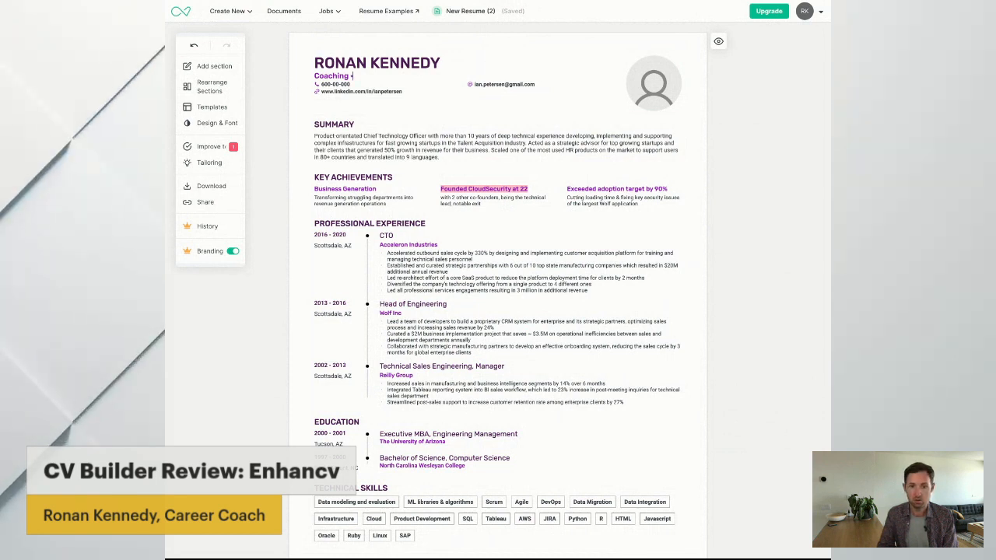
{"action": "type", "text": "Men"}
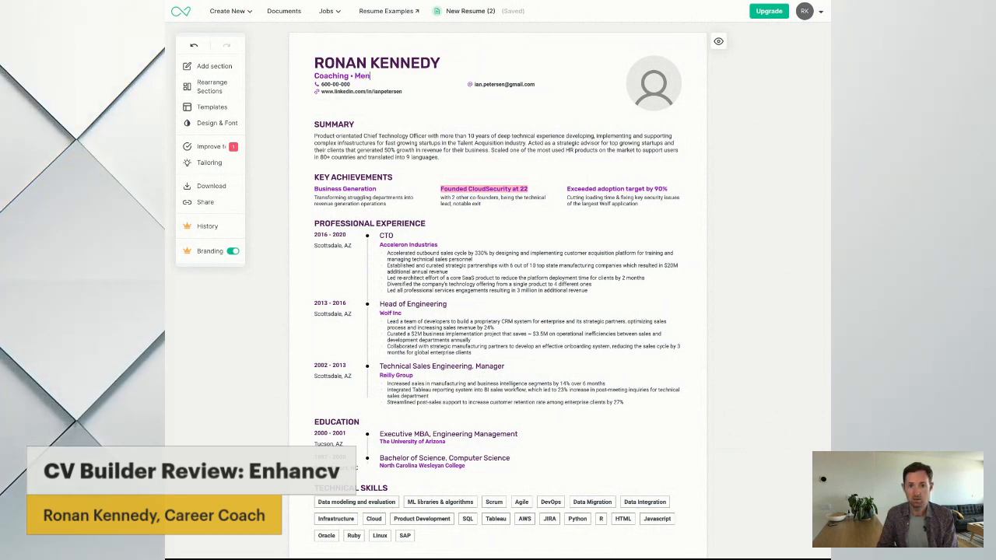
{"action": "type", "text": "toring • Business"}
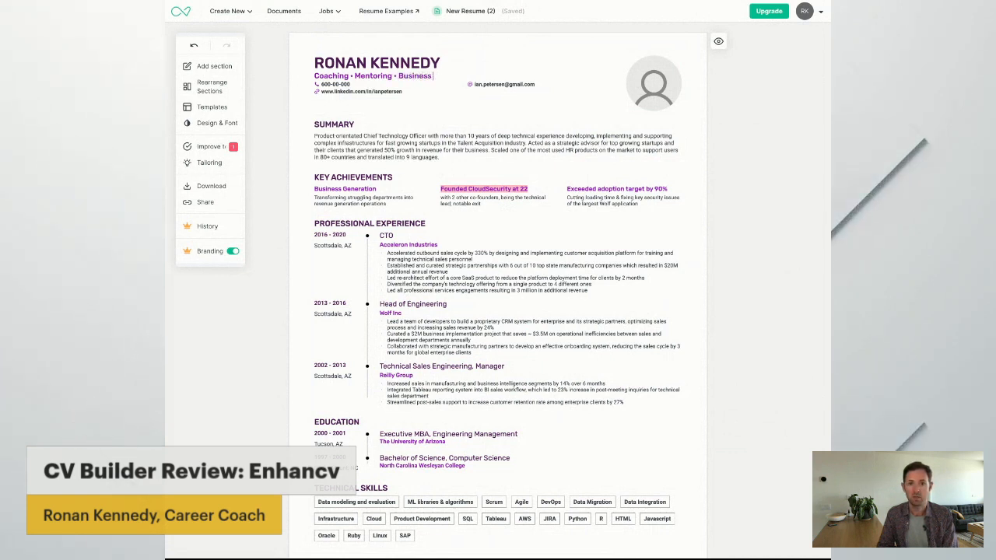
{"action": "type", "text": " Development"}
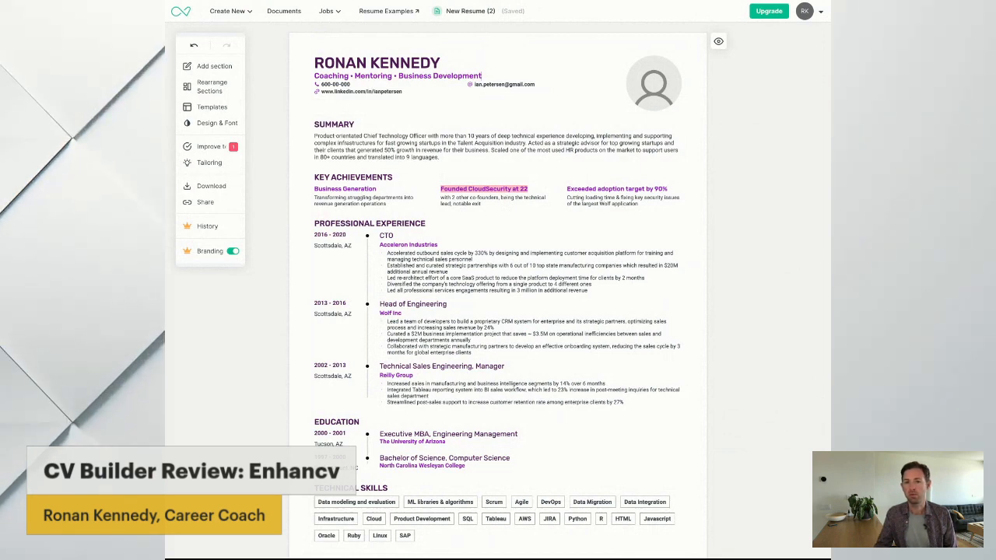
{"action": "left_click", "coordinate": [344, 105]}
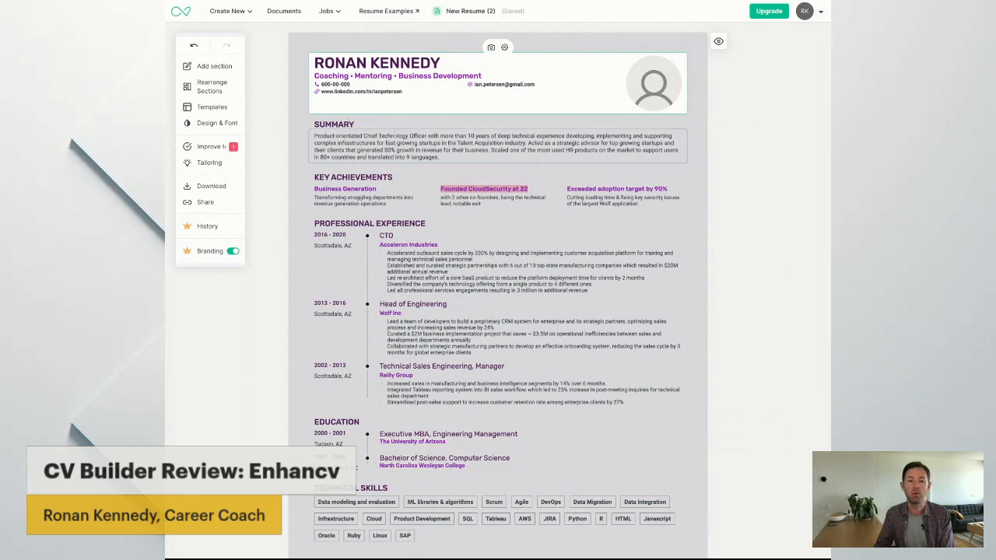
Highlight the Summary paragraph to review its sample text, leaving the wording as it is
{"action": "left_click", "coordinate": [364, 137]}
{"action": "left_click_drag", "start_coordinate": [442, 157], "coordinate": [313, 136]}
{"action": "left_click", "coordinate": [289, 153]}
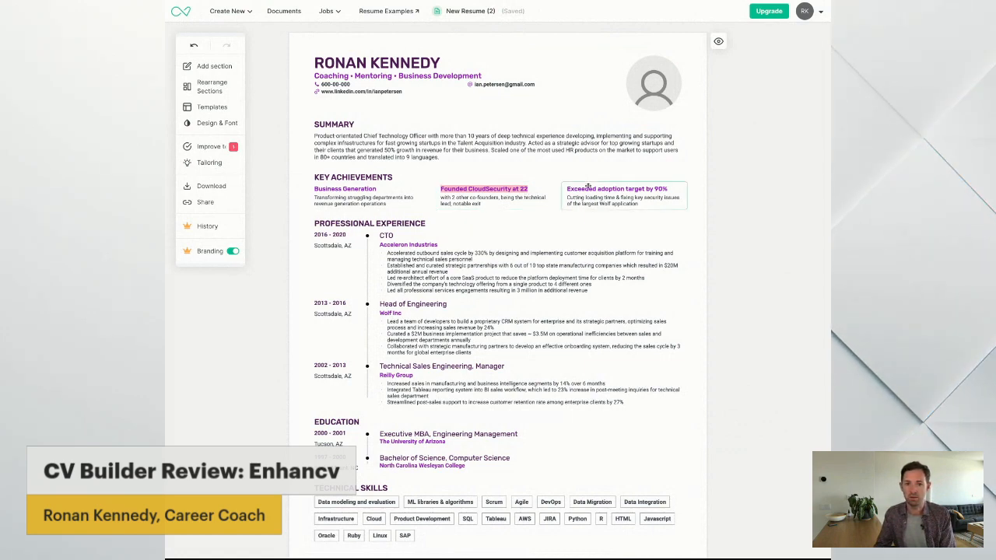
Check the photo upload options for the header's profile picture and close them without adding a photo
{"action": "mouse_move", "coordinate": [645, 85]}
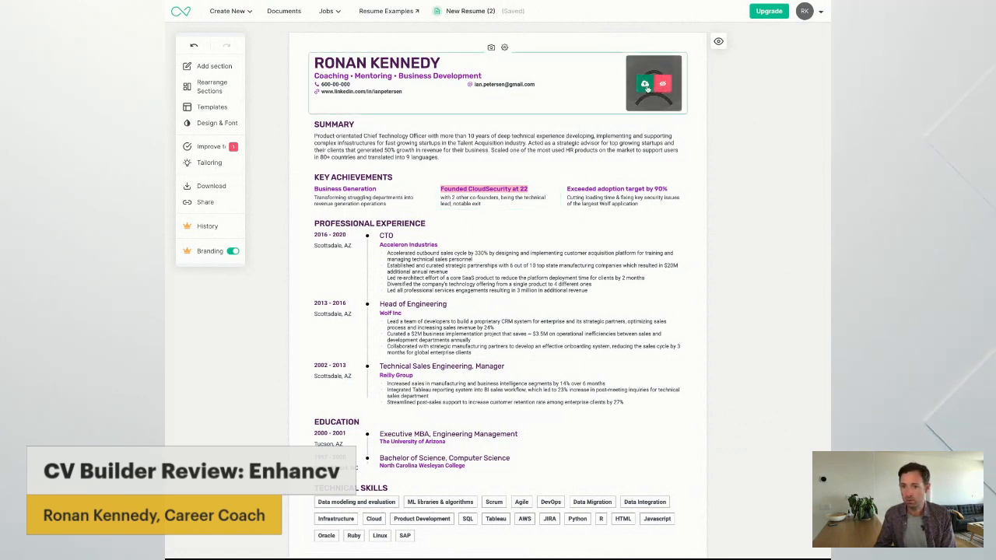
{"action": "left_click", "coordinate": [645, 84]}
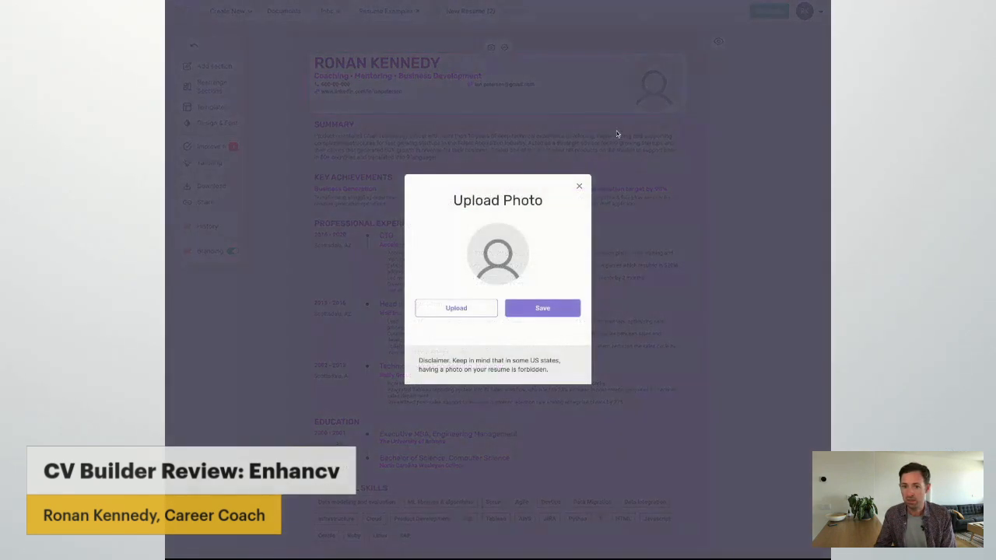
{"action": "left_click", "coordinate": [581, 188]}
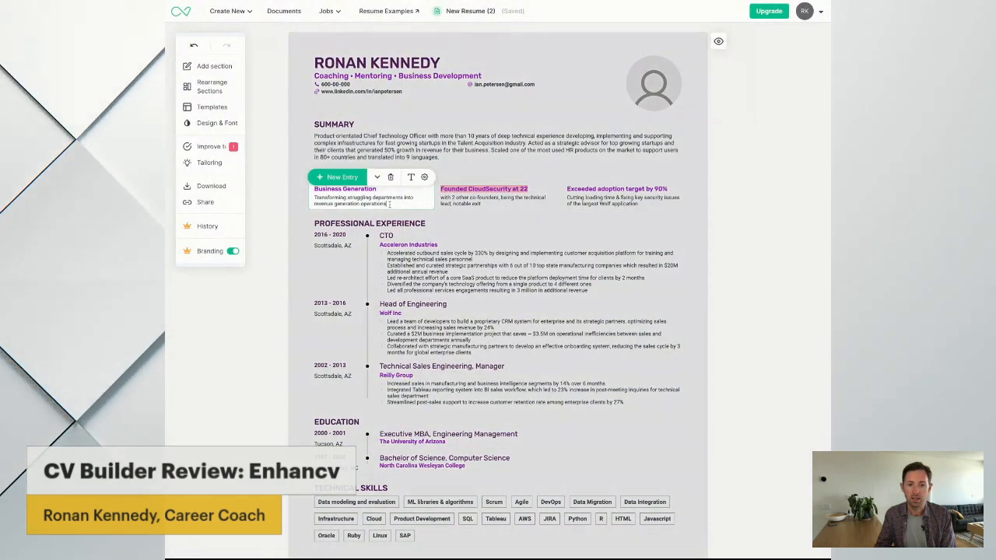
Inspect the editing options of the Key Achievements entries and the CTO job under Professional Experience
{"action": "left_click", "coordinate": [488, 203]}
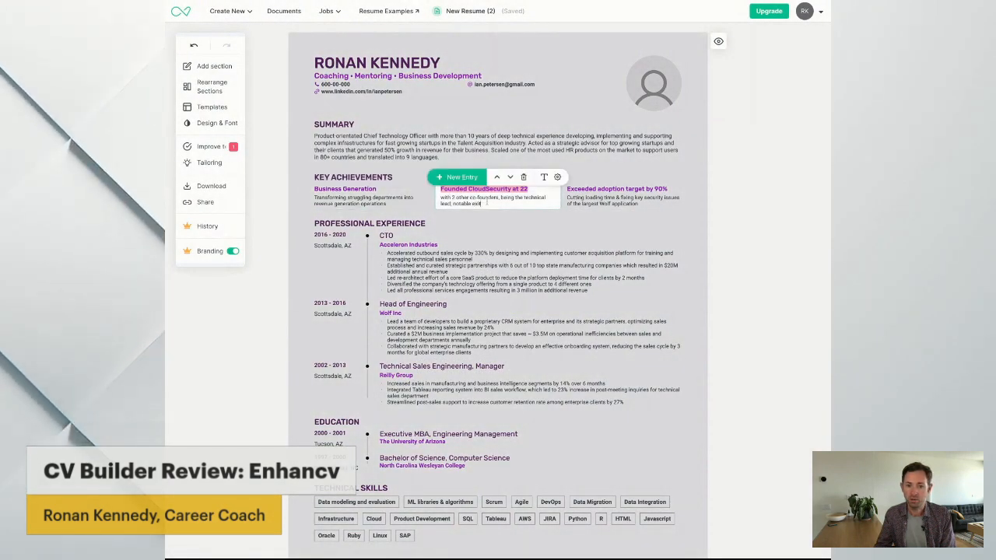
{"action": "triple_click", "coordinate": [487, 203]}
{"action": "left_click", "coordinate": [611, 194]}
{"action": "left_click", "coordinate": [627, 259]}
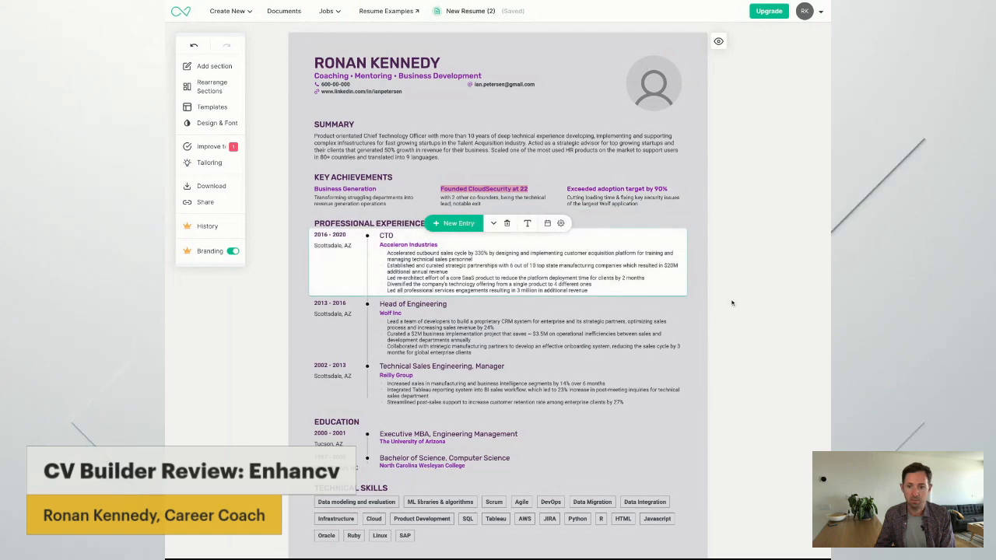
{"action": "left_click", "coordinate": [732, 304]}
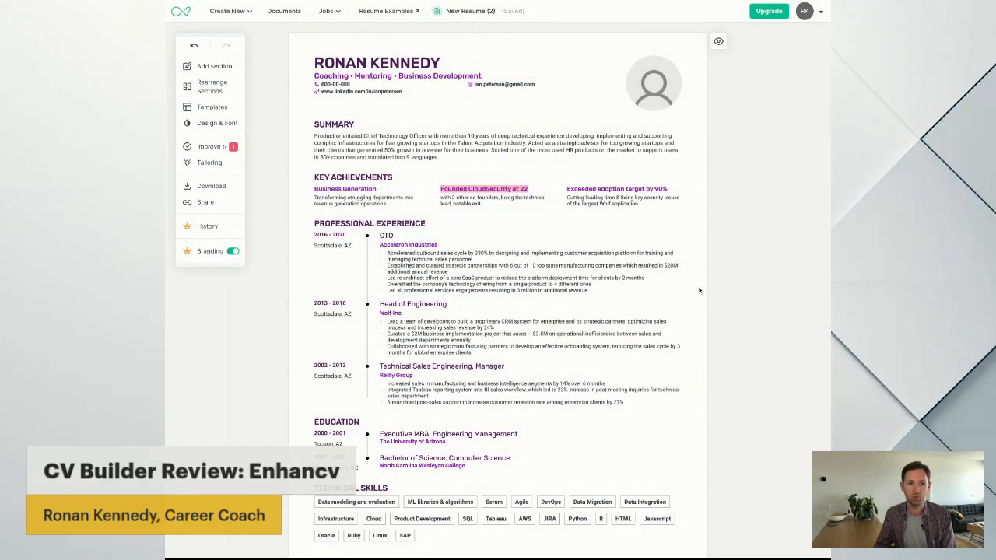
Add a blank job entry below "Technical Sales Engineering, Manager" in the Professional Experience section
{"action": "scroll", "coordinate": [684, 286], "scroll_direction": "down", "scroll_amount": 1}
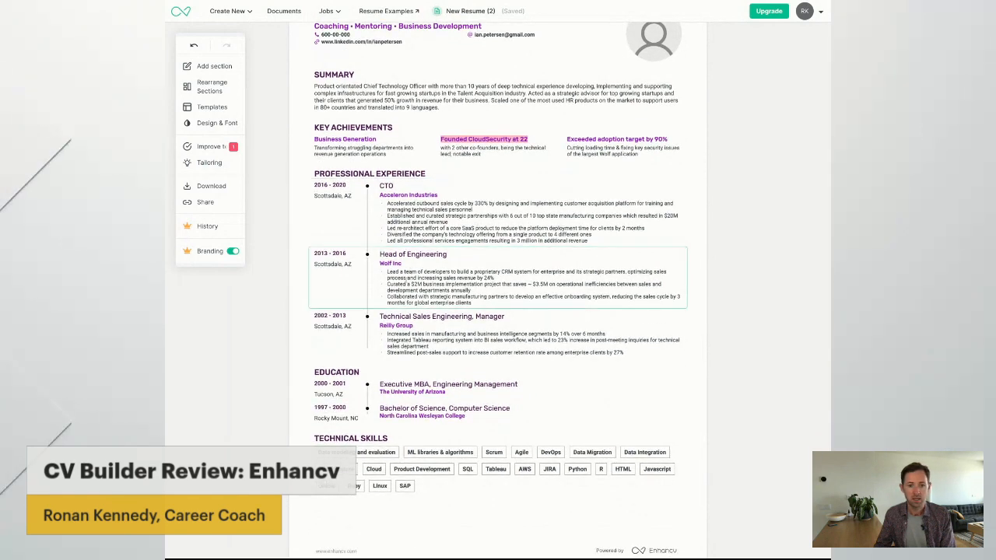
{"action": "left_click", "coordinate": [415, 336]}
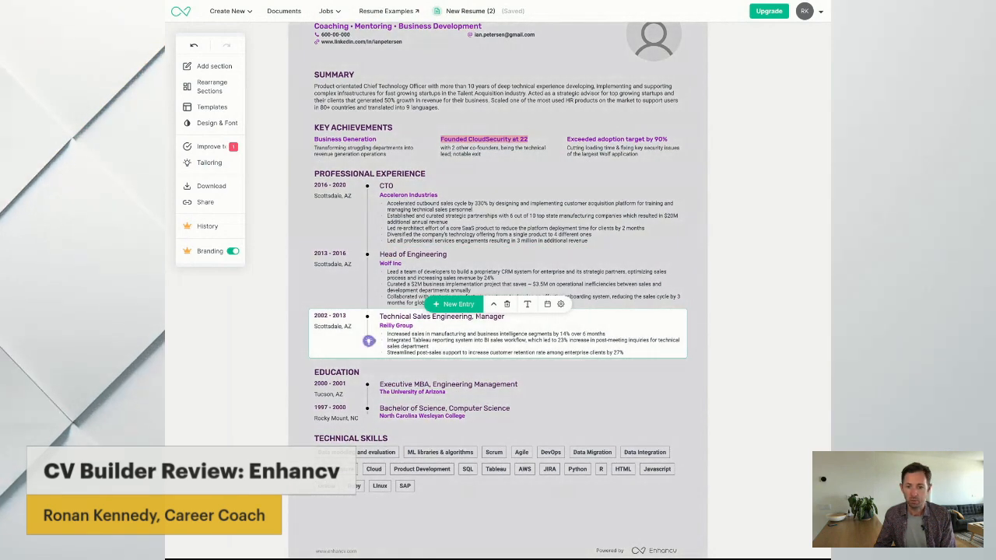
{"action": "left_click", "coordinate": [455, 304]}
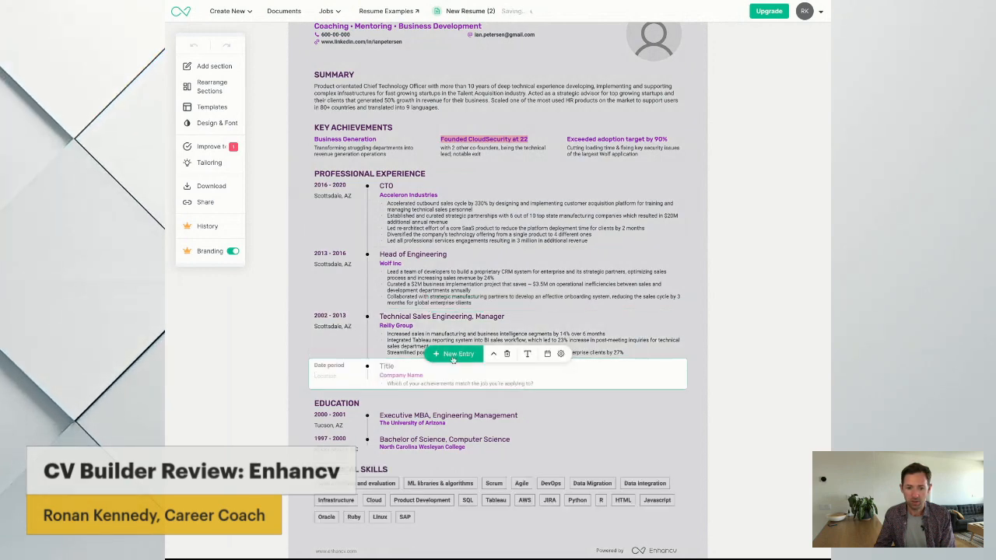
Delete the blank job entry and check the date and display options of the "Technical Sales Engineering, Manager" entry
{"action": "left_click", "coordinate": [507, 354]}
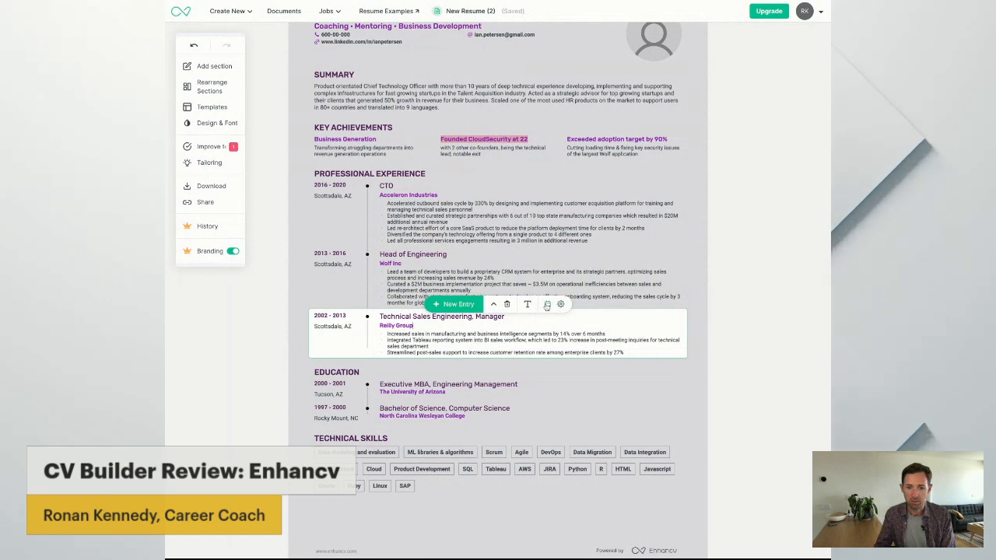
{"action": "left_click", "coordinate": [547, 304]}
{"action": "left_click", "coordinate": [560, 304]}
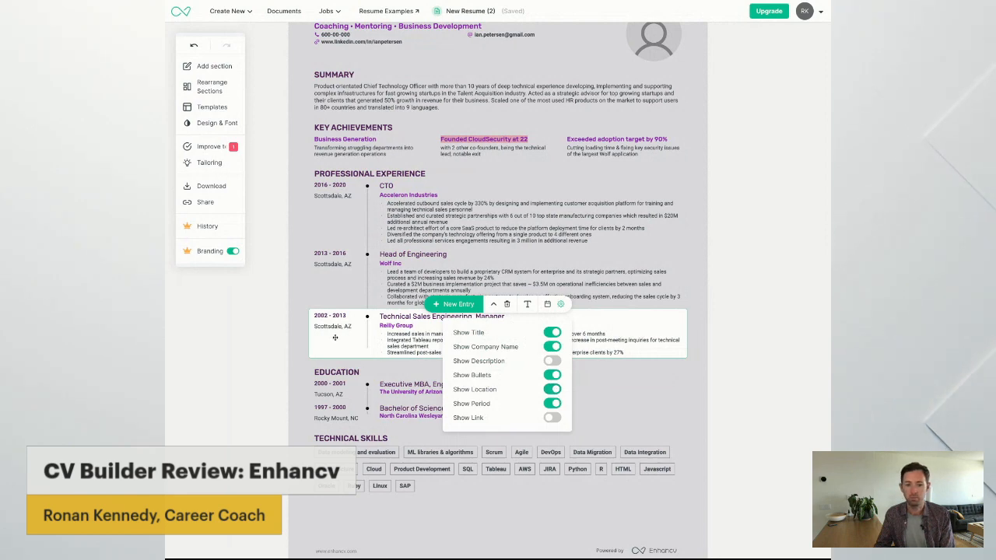
{"action": "left_click", "coordinate": [259, 361]}
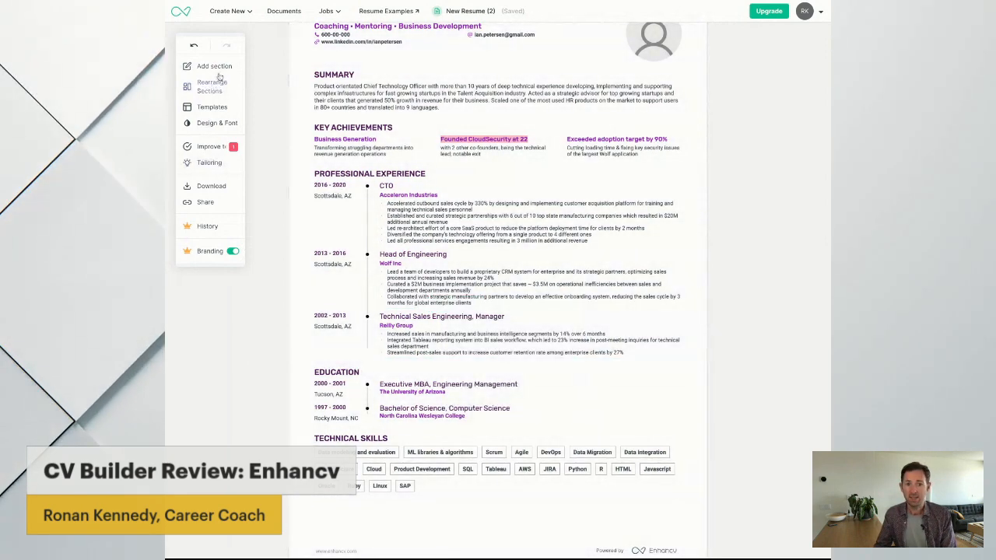
Add a Languages section to the resume and move it between Professional Experience and Education
{"action": "left_click", "coordinate": [218, 69]}
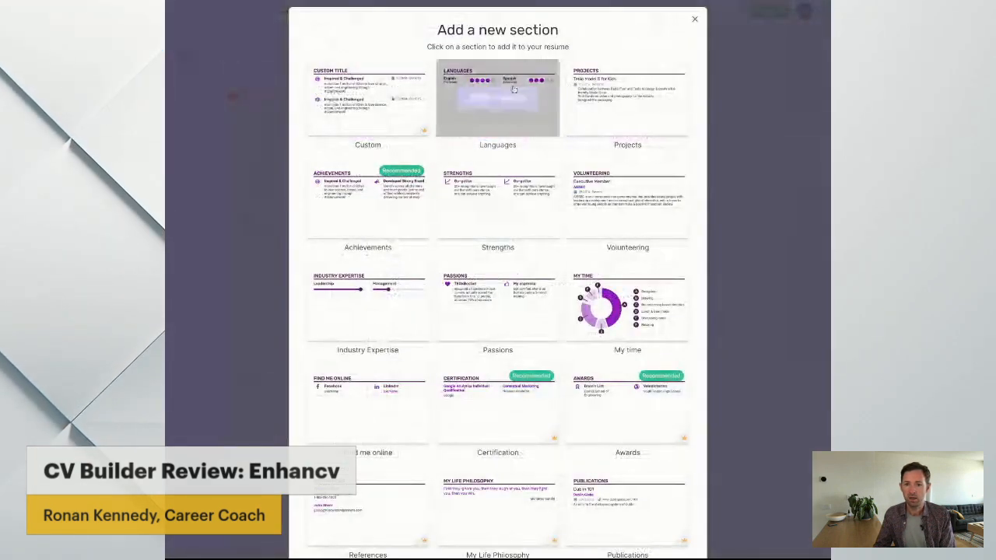
{"action": "left_click", "coordinate": [499, 98]}
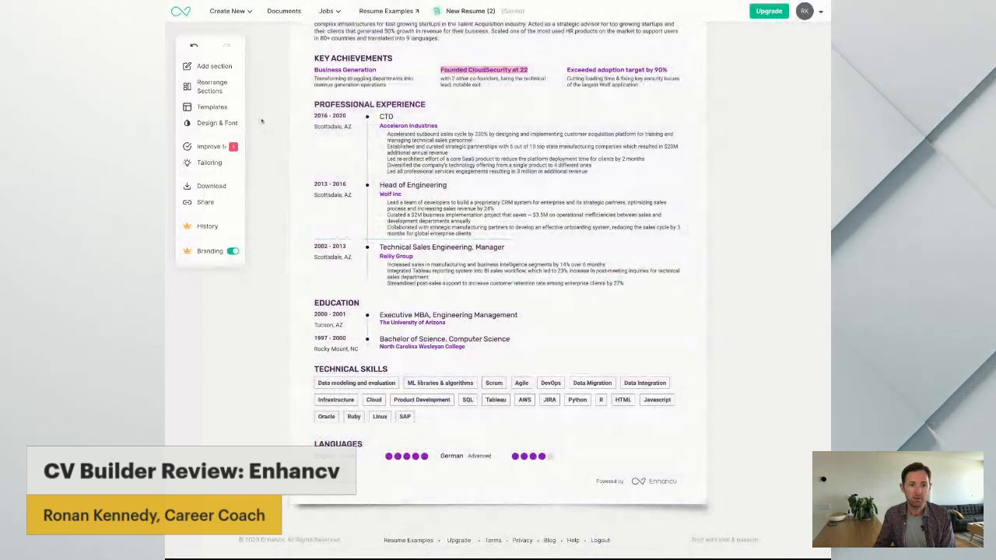
{"action": "left_click", "coordinate": [209, 87]}
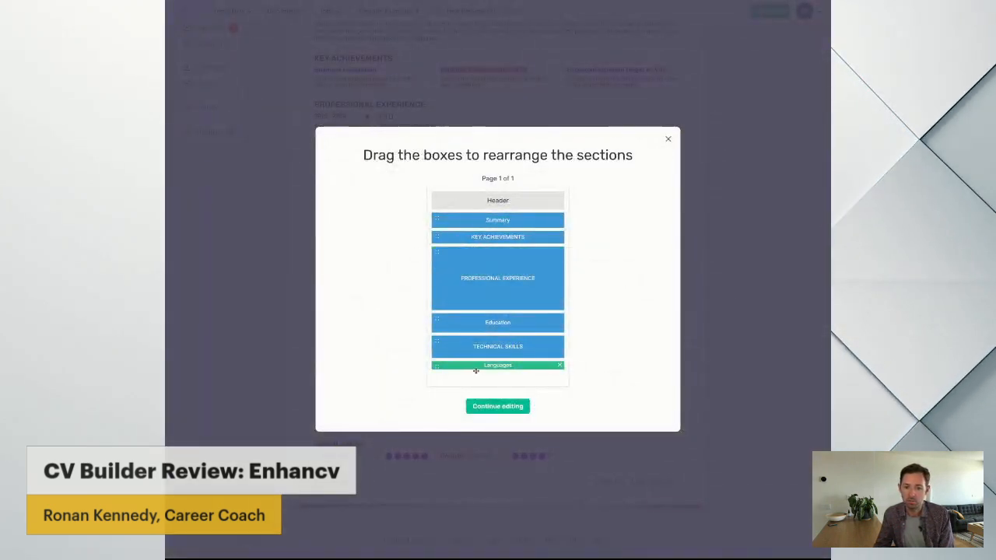
{"action": "left_click_drag", "start_coordinate": [476, 371], "coordinate": [467, 346]}
{"action": "left_click", "coordinate": [489, 406]}
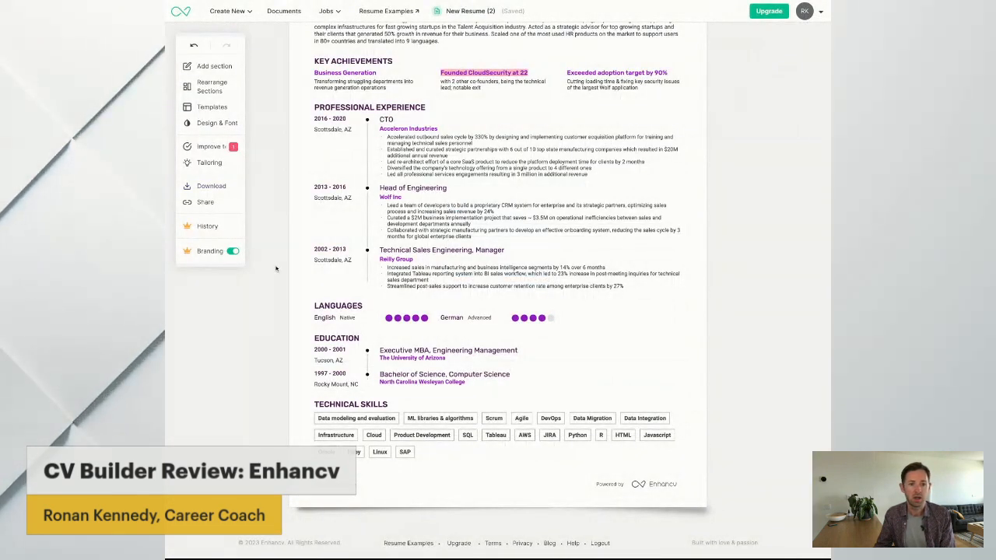
Change the resume's accent colour to teal and apply the curved contour-line background
{"action": "scroll", "coordinate": [211, 186], "scroll_direction": "up", "scroll_amount": 1}
{"action": "scroll", "coordinate": [212, 186], "scroll_direction": "up", "scroll_amount": 1}
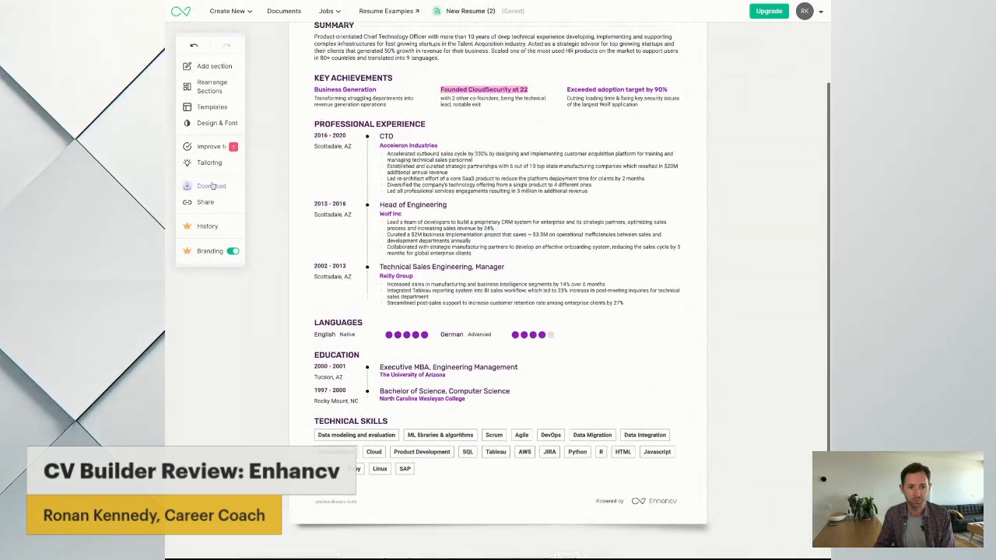
{"action": "left_click", "coordinate": [218, 123]}
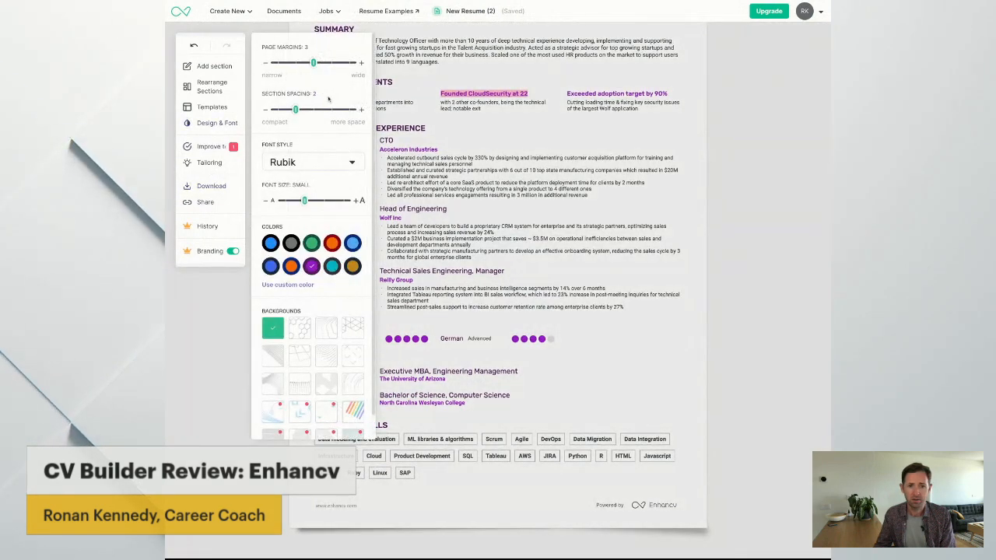
{"action": "scroll", "coordinate": [330, 233], "scroll_direction": "down", "scroll_amount": 1}
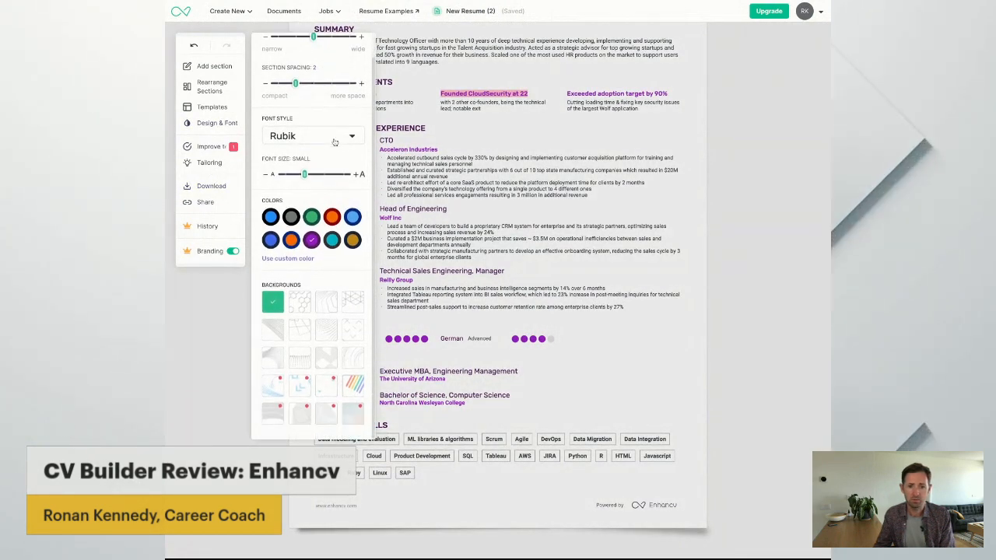
{"action": "left_click", "coordinate": [331, 242]}
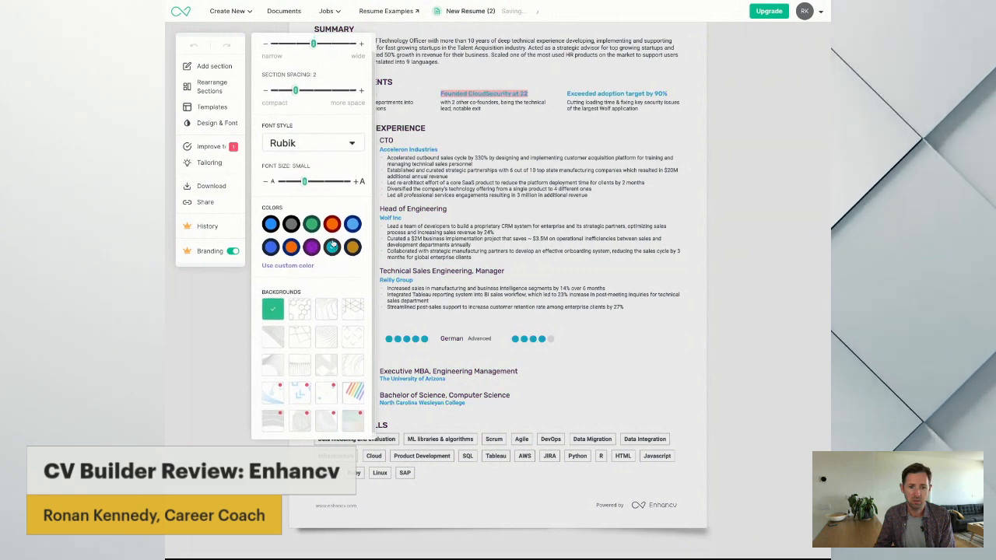
{"action": "left_click", "coordinate": [326, 309]}
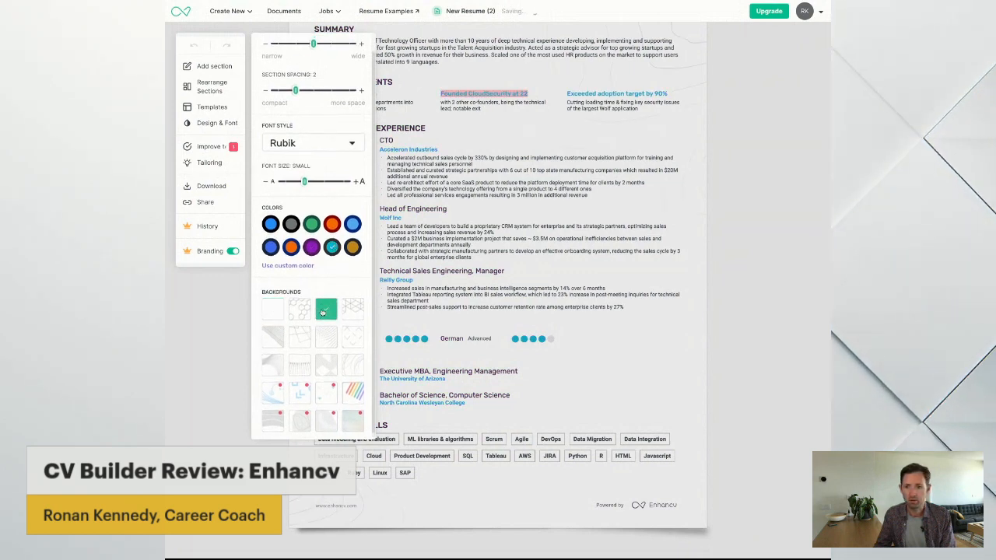
{"action": "scroll", "coordinate": [233, 343], "scroll_direction": "up", "scroll_amount": 2}
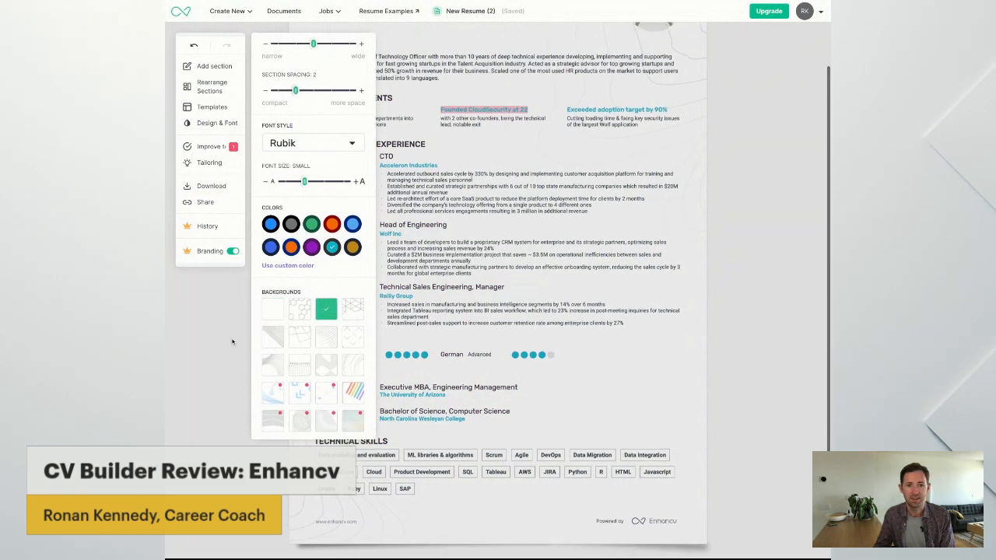
{"action": "left_click", "coordinate": [219, 348]}
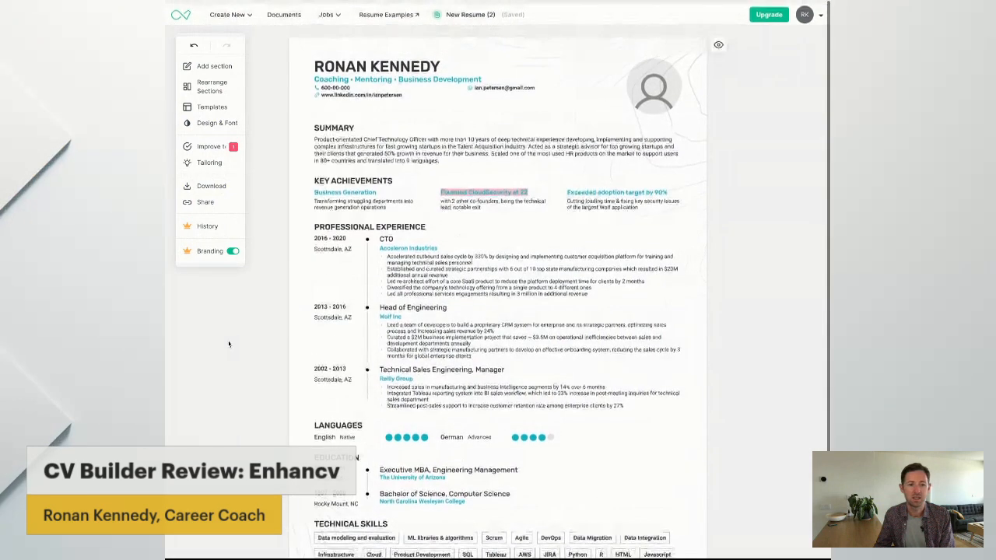
Check the resume's sharing options and the Resume Tailoring form, closing both without using them
{"action": "left_click", "coordinate": [200, 205]}
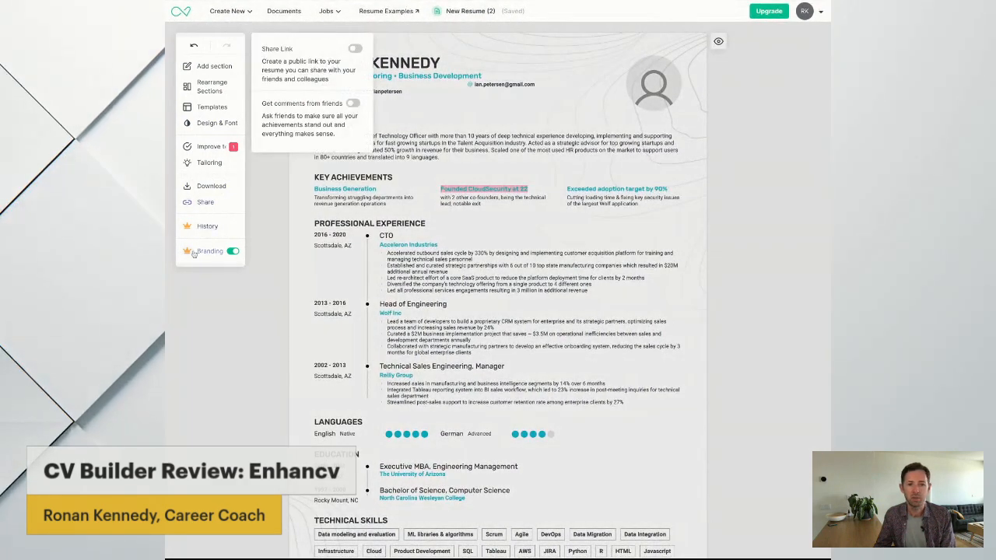
{"action": "left_click", "coordinate": [273, 244]}
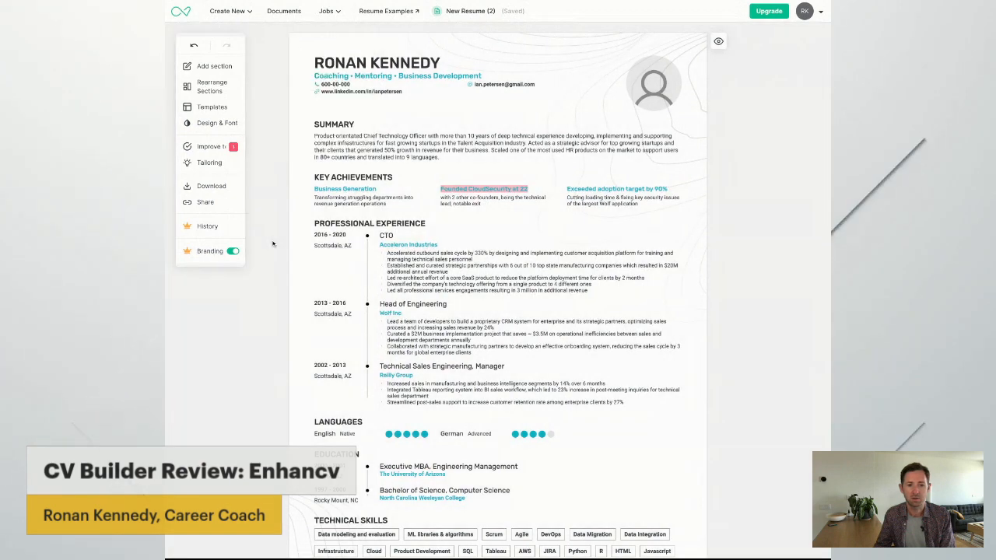
{"action": "left_click", "coordinate": [207, 164]}
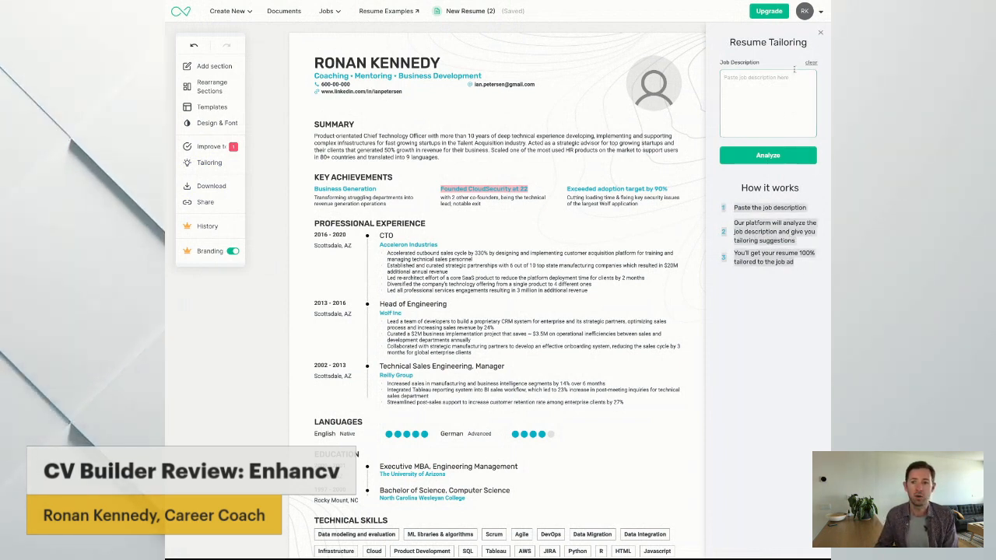
{"action": "left_click", "coordinate": [821, 35]}
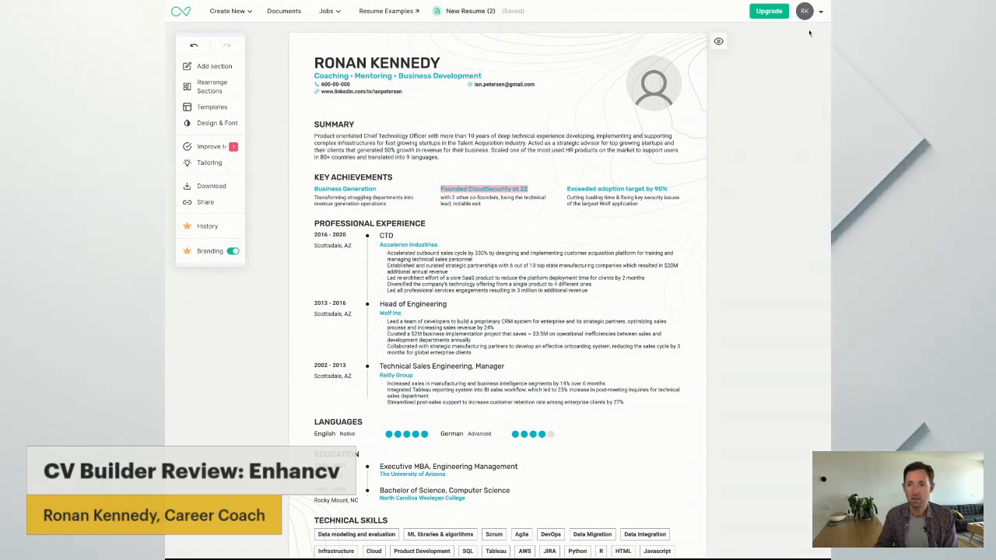
Compare the payment frequencies of the Enhancv Pro plan and return to the resume without subscribing
{"action": "left_click", "coordinate": [771, 13]}
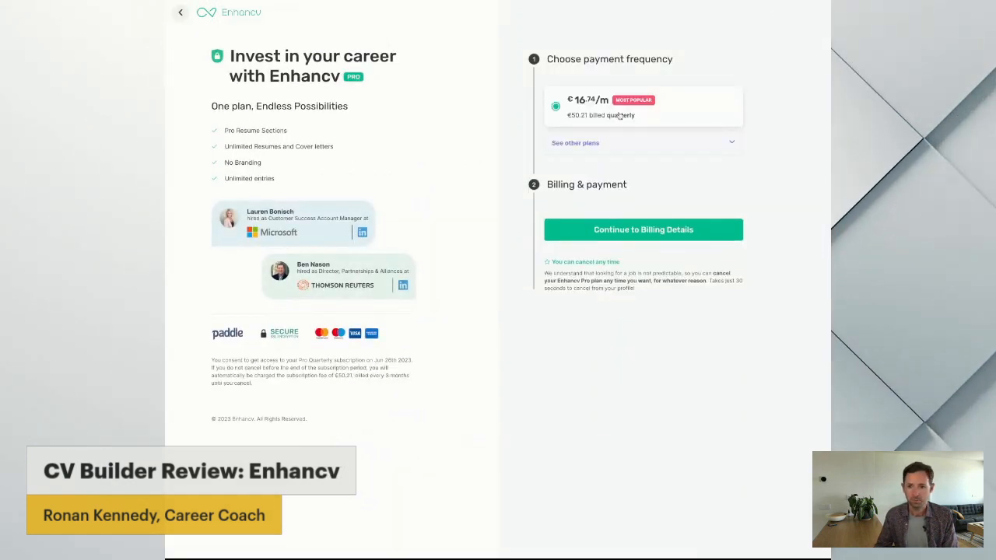
{"action": "left_click", "coordinate": [618, 141]}
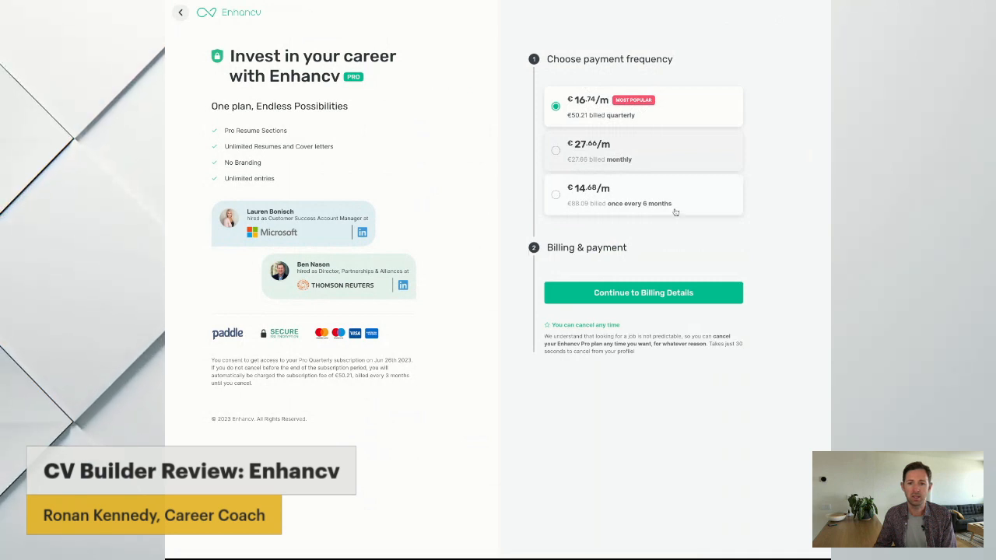
{"action": "left_click", "coordinate": [181, 12]}
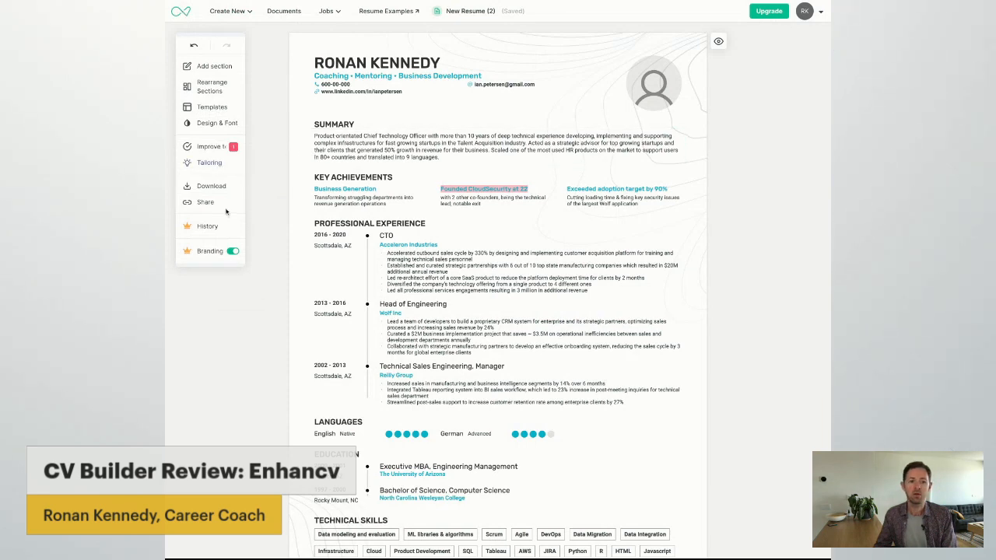
Download the finished resume as a PDF
{"action": "left_click", "coordinate": [211, 186]}
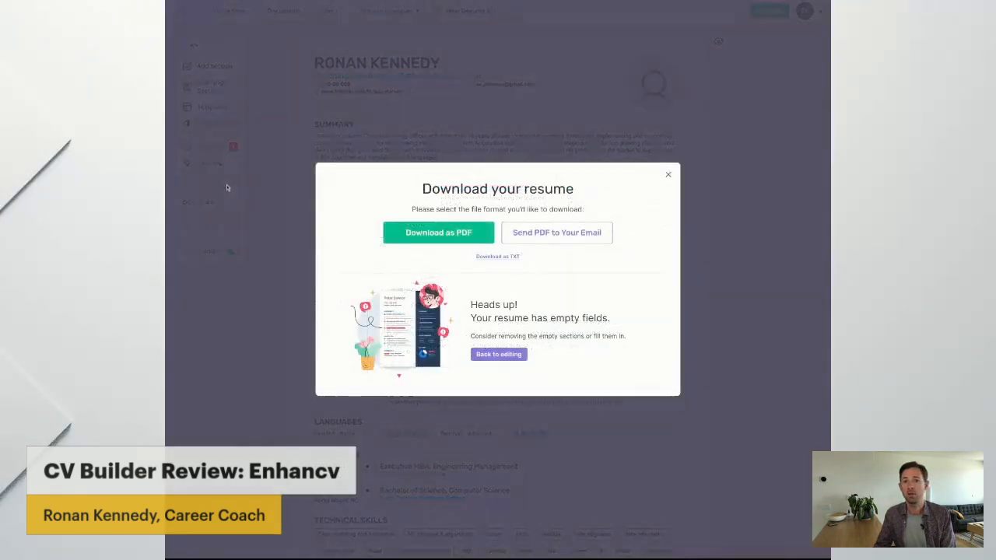
{"action": "left_click", "coordinate": [481, 232]}
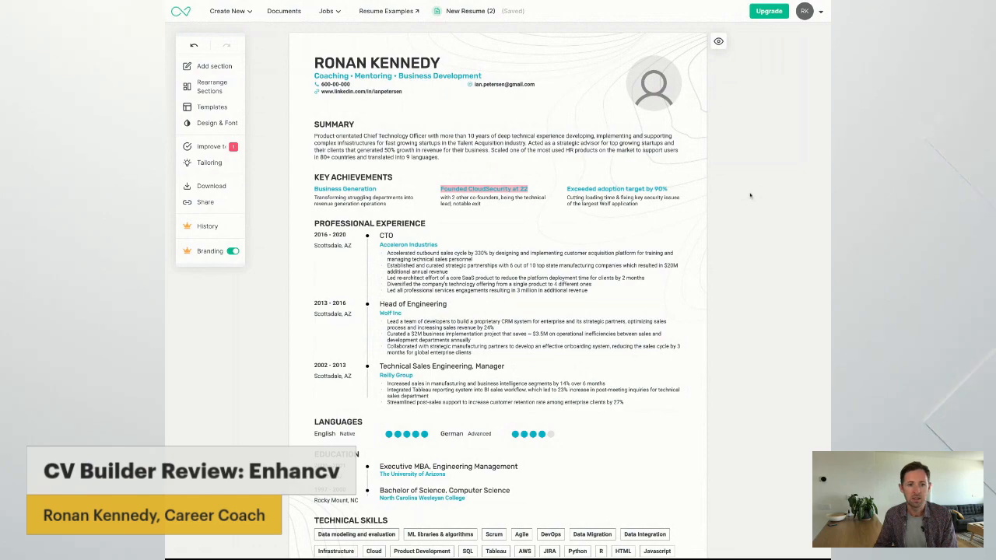
{"action": "scroll", "coordinate": [750, 195], "scroll_direction": "down", "scroll_amount": 3}
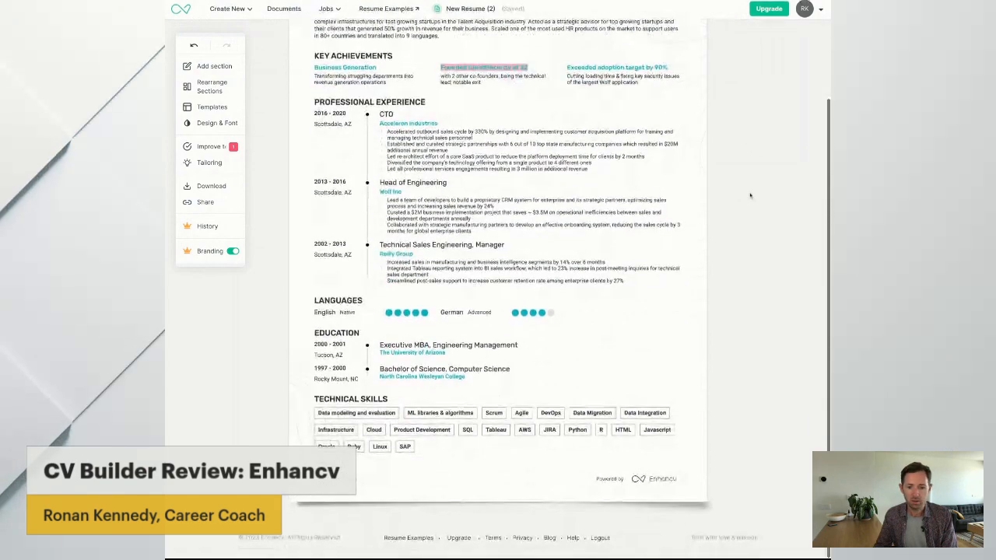
{"action": "scroll", "coordinate": [750, 195], "scroll_direction": "up", "scroll_amount": 2}
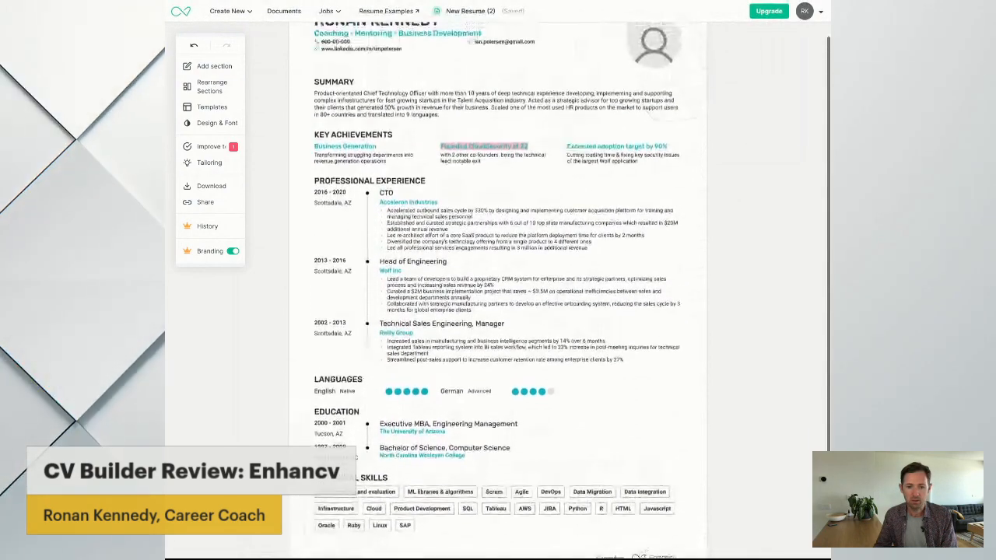
{"action": "scroll", "coordinate": [765, 200], "scroll_direction": "up", "scroll_amount": 1}
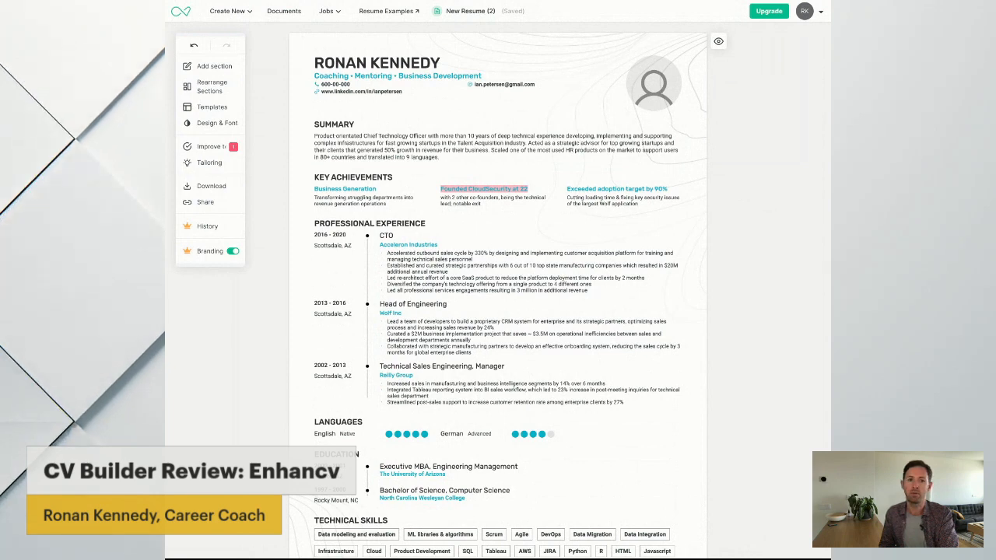
Start a new cover letter from an industry example and browse the list of available roles
{"action": "mouse_move", "coordinate": [233, 13]}
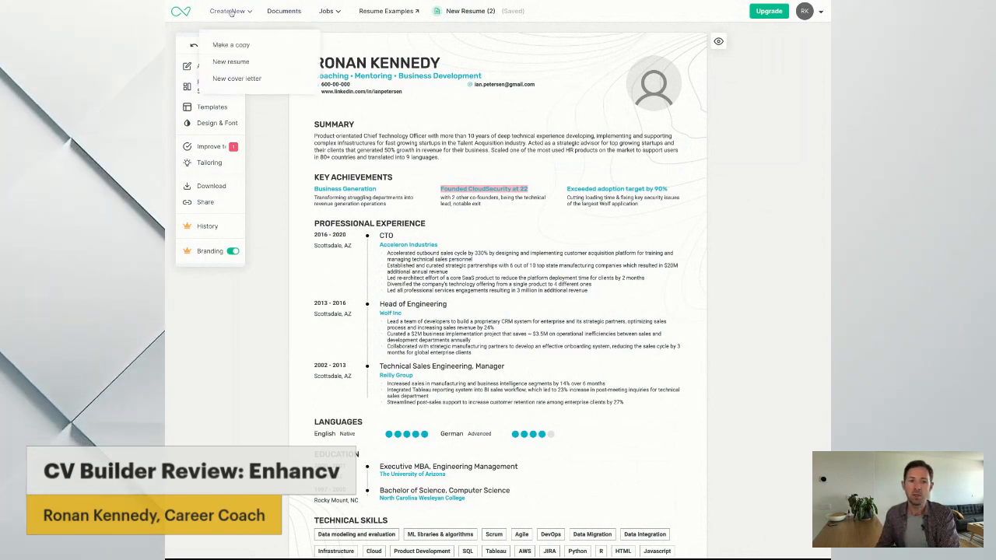
{"action": "left_click", "coordinate": [255, 81]}
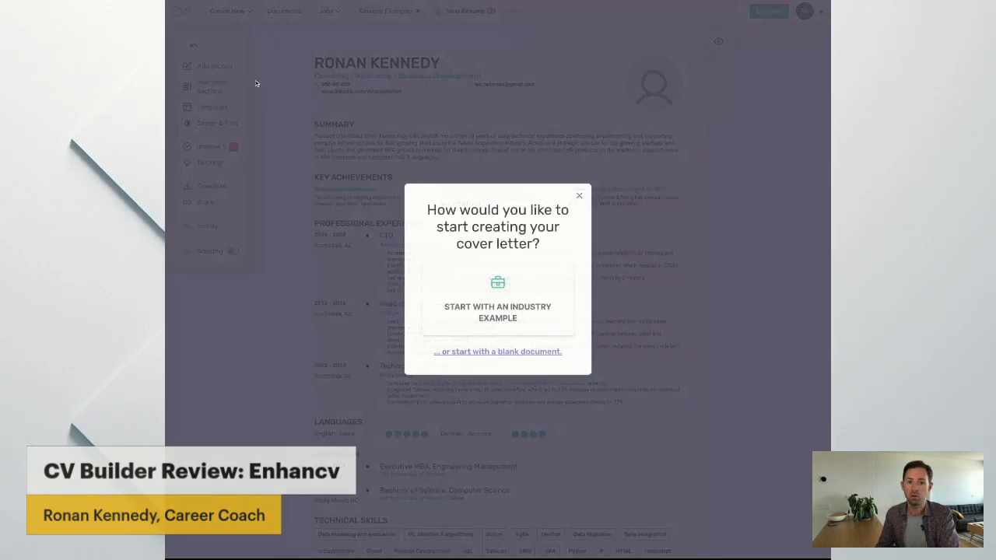
{"action": "left_click", "coordinate": [513, 315]}
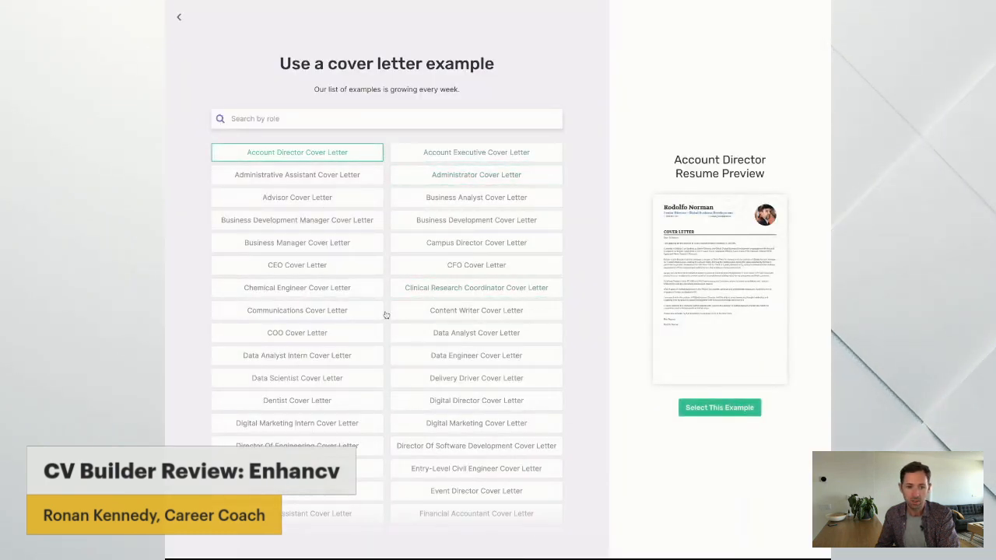
{"action": "scroll", "coordinate": [406, 313], "scroll_direction": "down", "scroll_amount": 3}
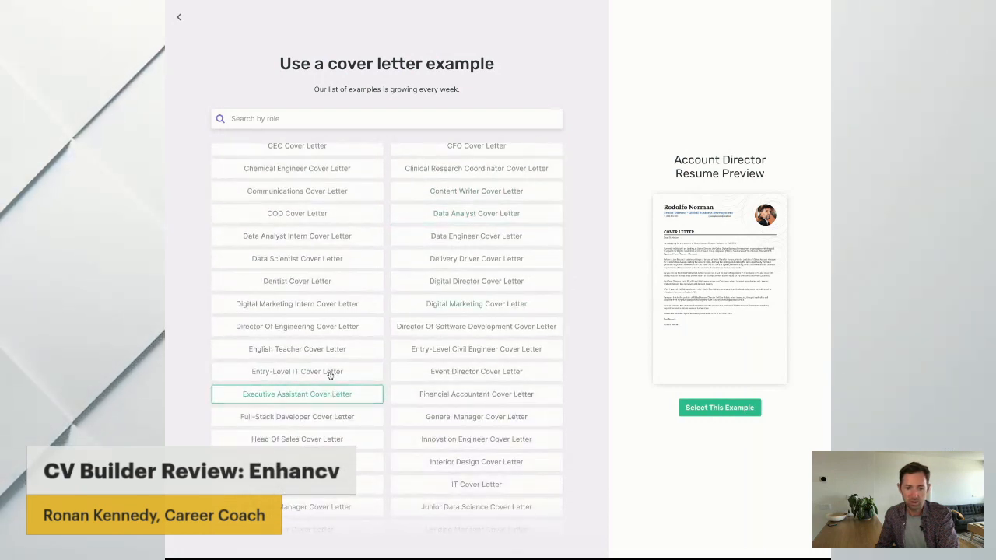
{"action": "scroll", "coordinate": [333, 372], "scroll_direction": "down", "scroll_amount": 3}
Search the cover letter examples for "ex" and create the letter from the Executive Assistant example
{"action": "left_click", "coordinate": [358, 118]}
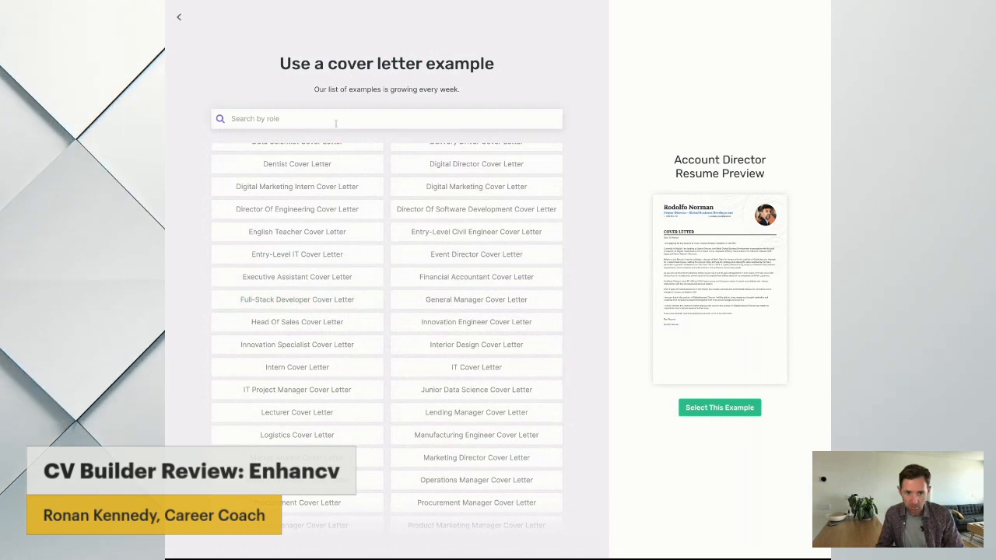
{"action": "type", "text": "e"}
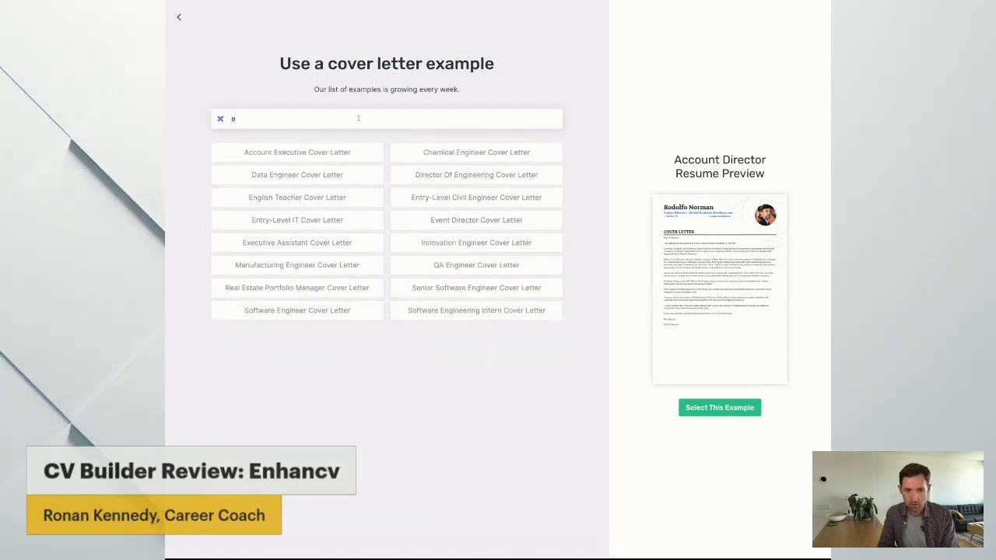
{"action": "type", "text": "x"}
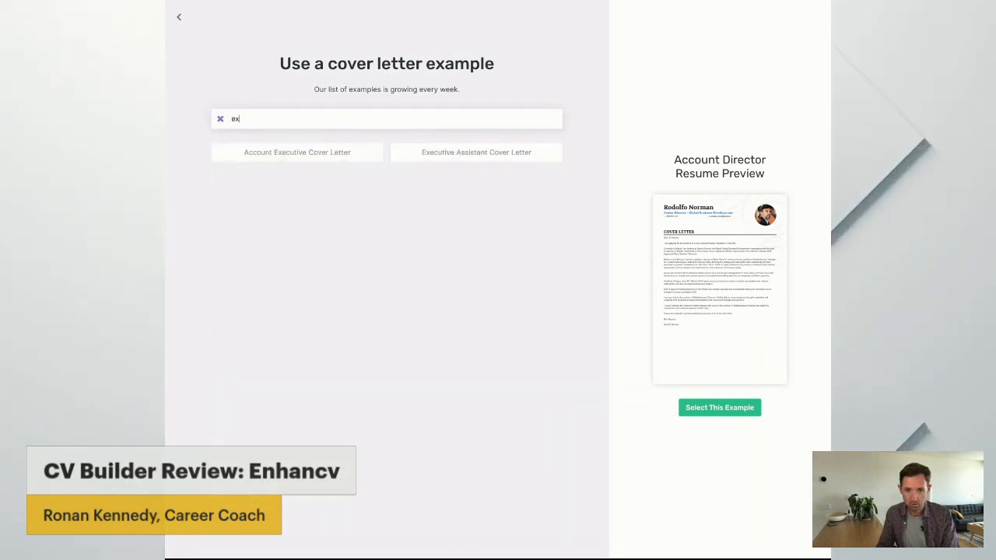
{"action": "left_click", "coordinate": [541, 153]}
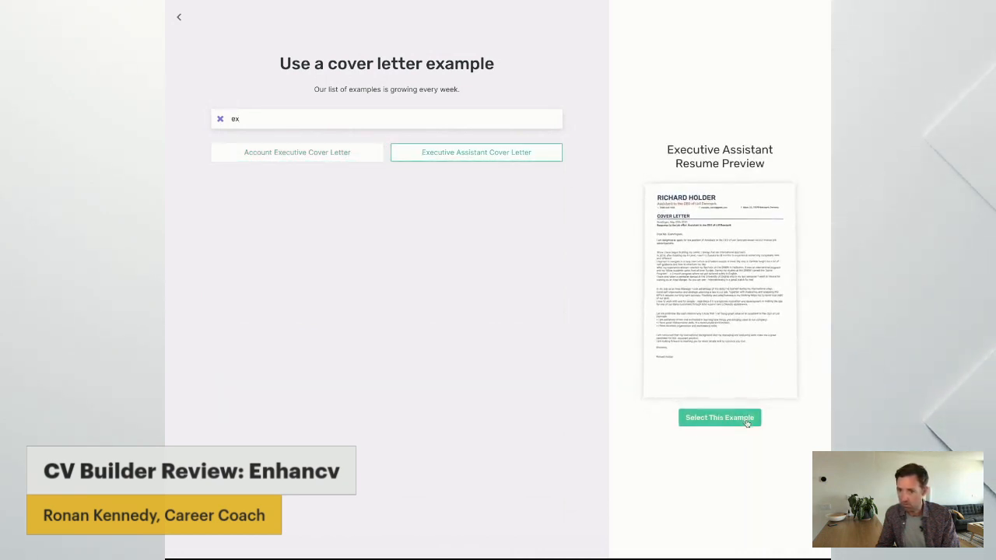
{"action": "left_click", "coordinate": [745, 421]}
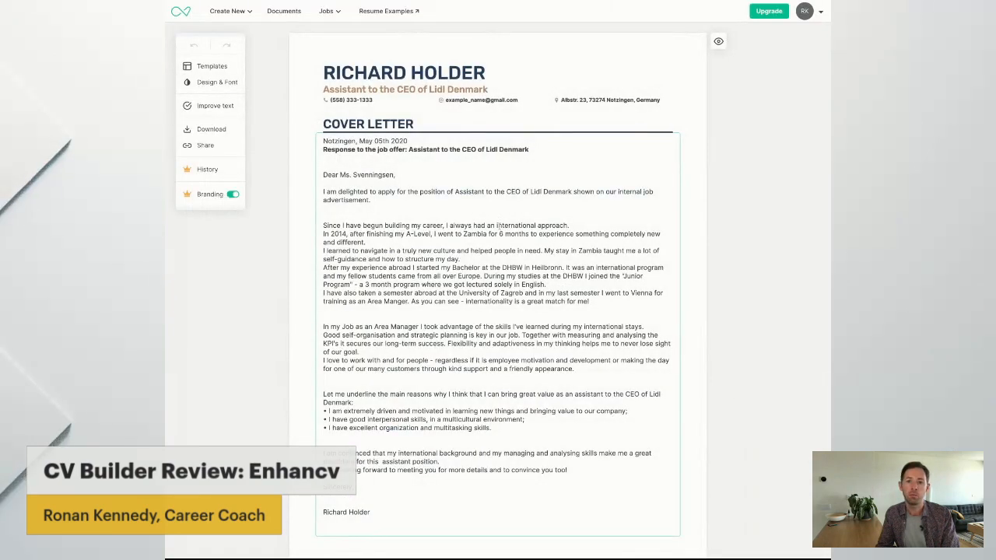
{"action": "scroll", "coordinate": [498, 227], "scroll_direction": "down", "scroll_amount": 3}
{"action": "scroll", "coordinate": [499, 228], "scroll_direction": "up", "scroll_amount": 2}
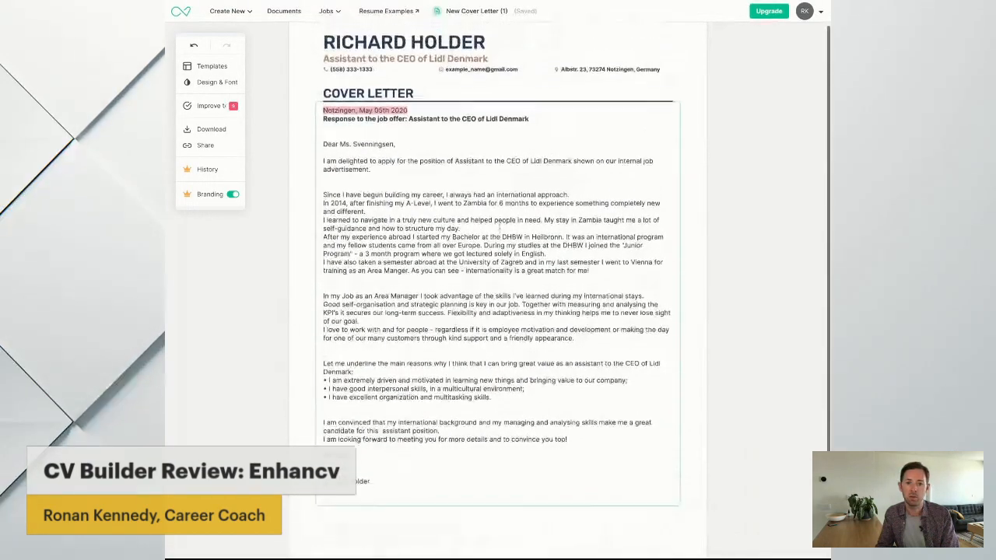
{"action": "scroll", "coordinate": [499, 227], "scroll_direction": "up", "scroll_amount": 1}
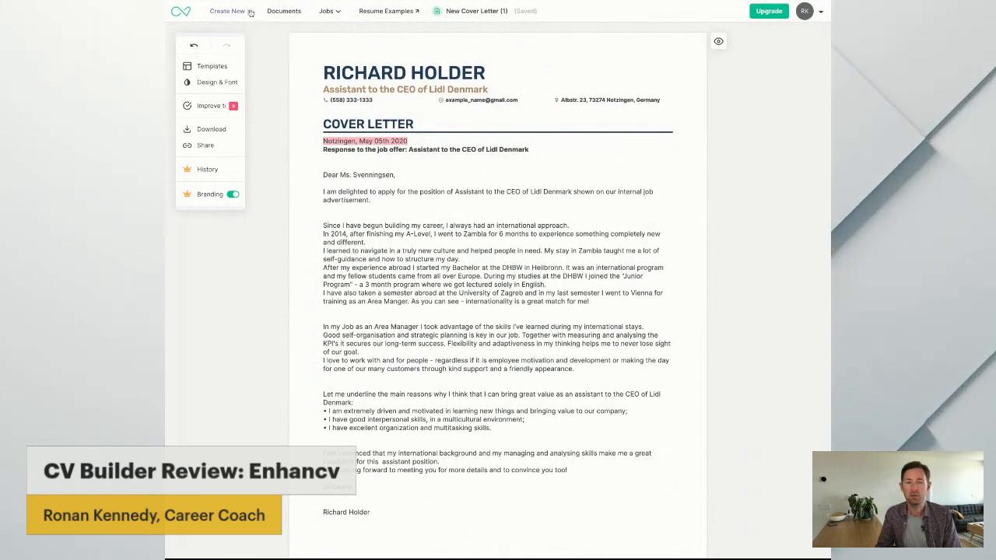
{"action": "mouse_move", "coordinate": [250, 12]}
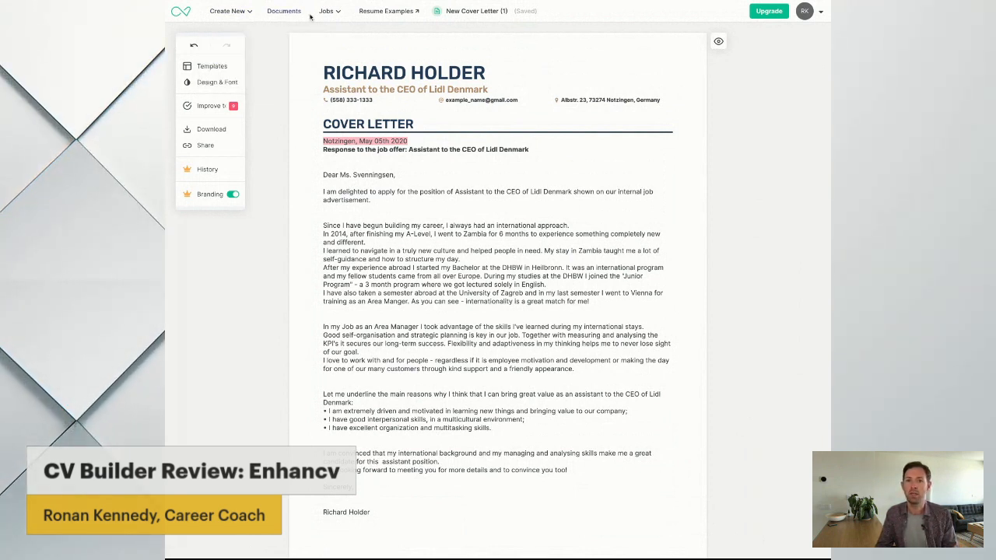
{"action": "mouse_move", "coordinate": [316, 17]}
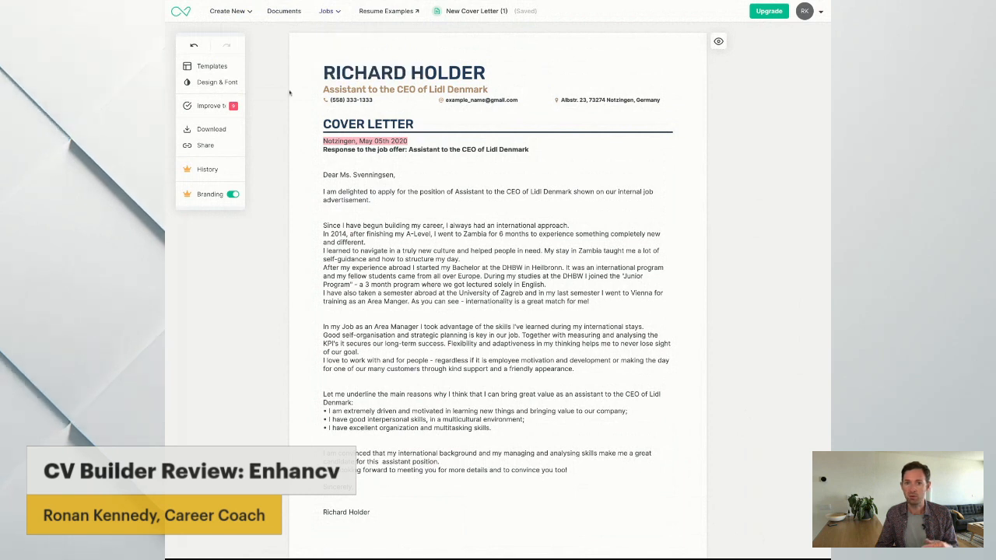